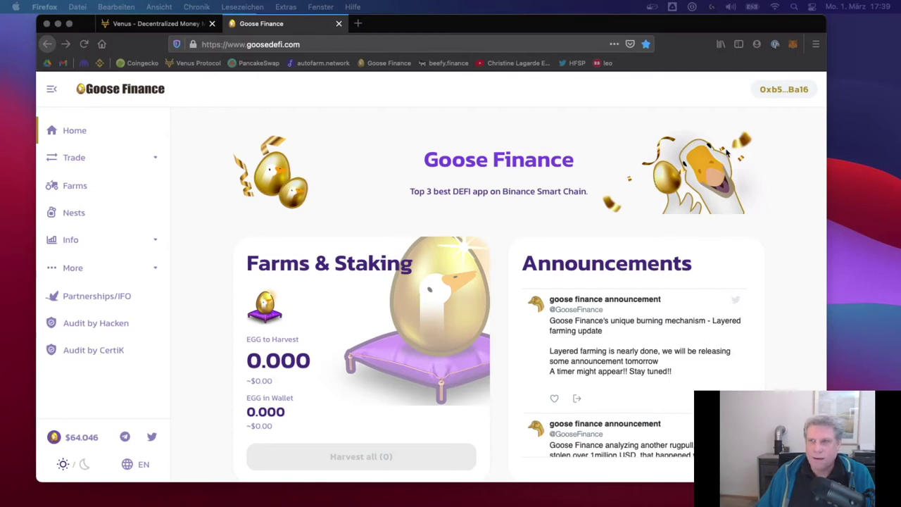
Add the Binance USD (BUSD) token to the MetaMask wallet using the search term "busd"
left_click(794, 45)
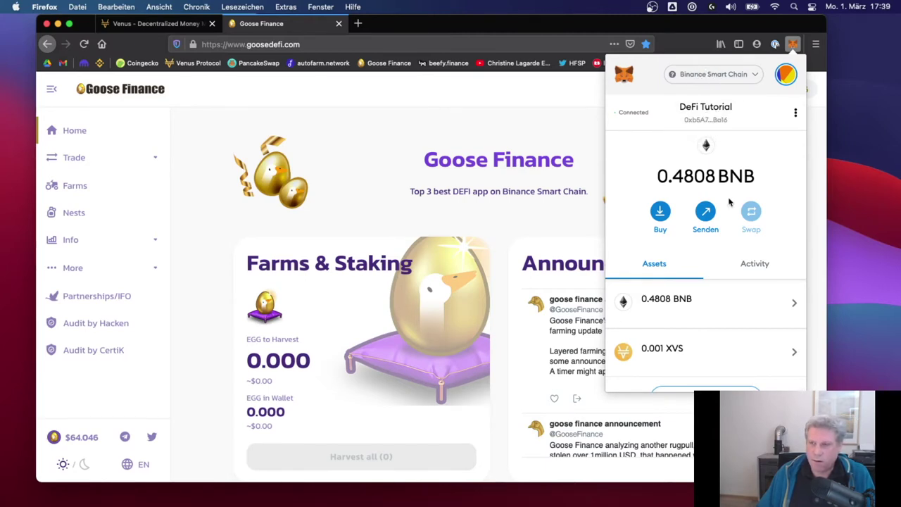
scroll(729, 202, "down", 1)
left_click(707, 371)
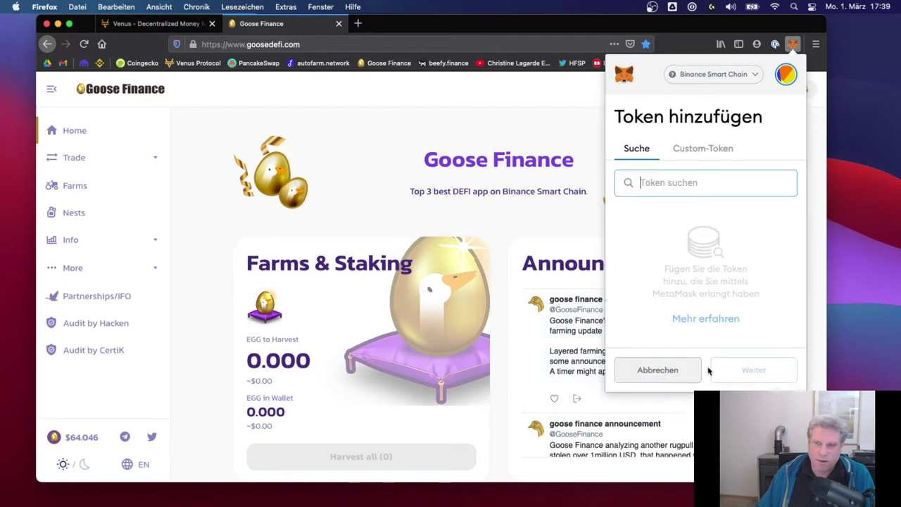
type("busd")
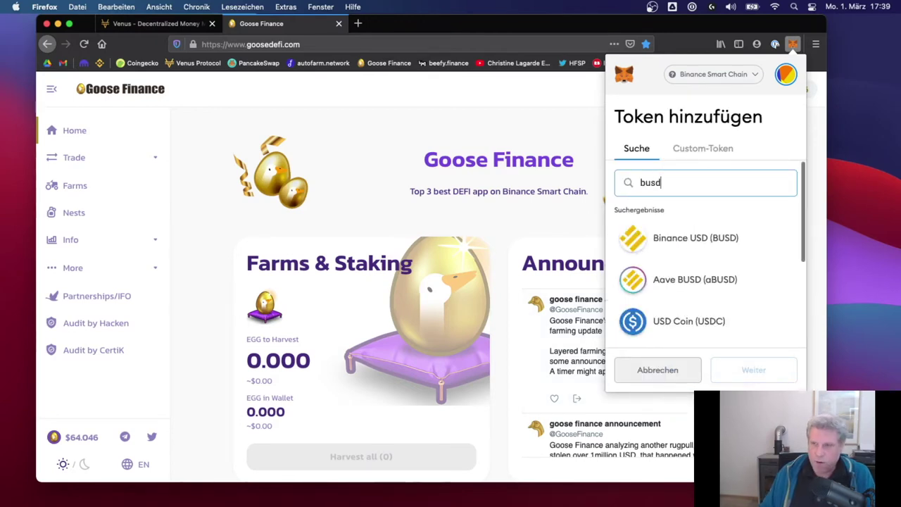
left_click(677, 243)
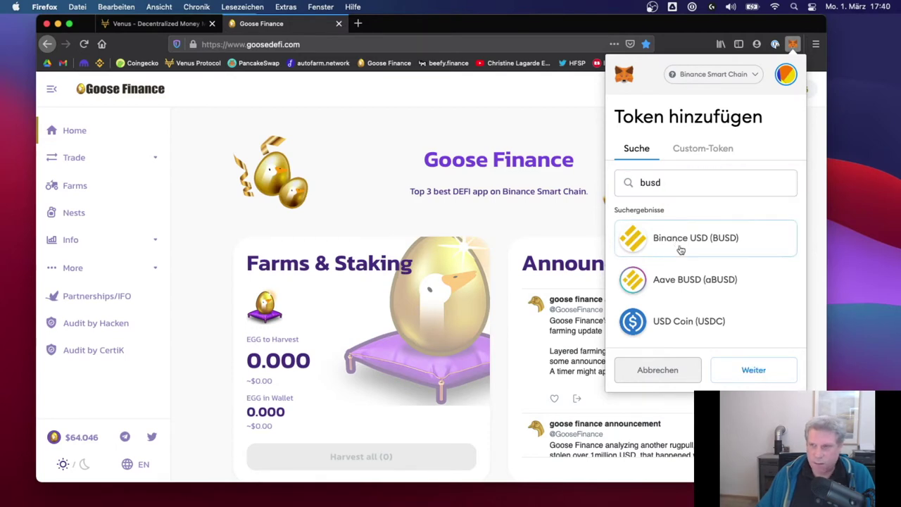
left_click(752, 372)
left_click(760, 377)
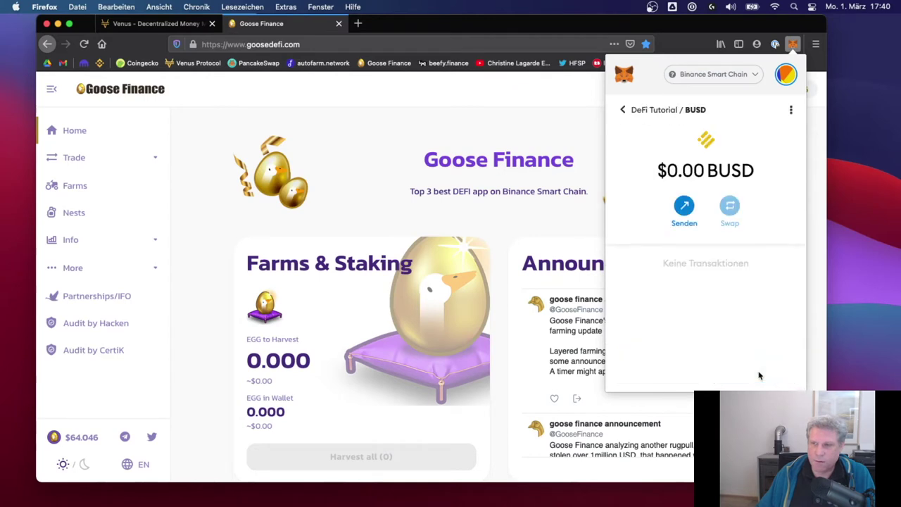
triple_click(678, 169)
left_click(677, 169)
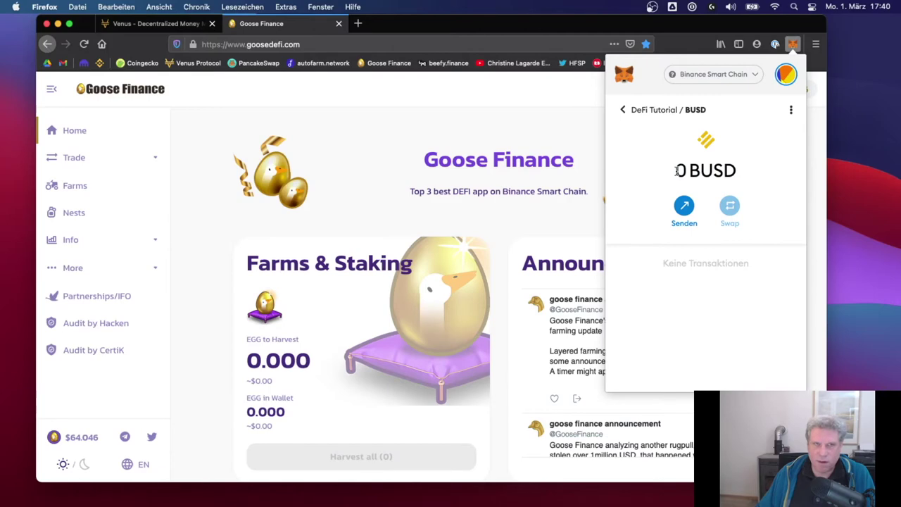
Open the Venus Protocol dashboard in a new tab and check the borrow balance
left_click(166, 25)
left_click(153, 380)
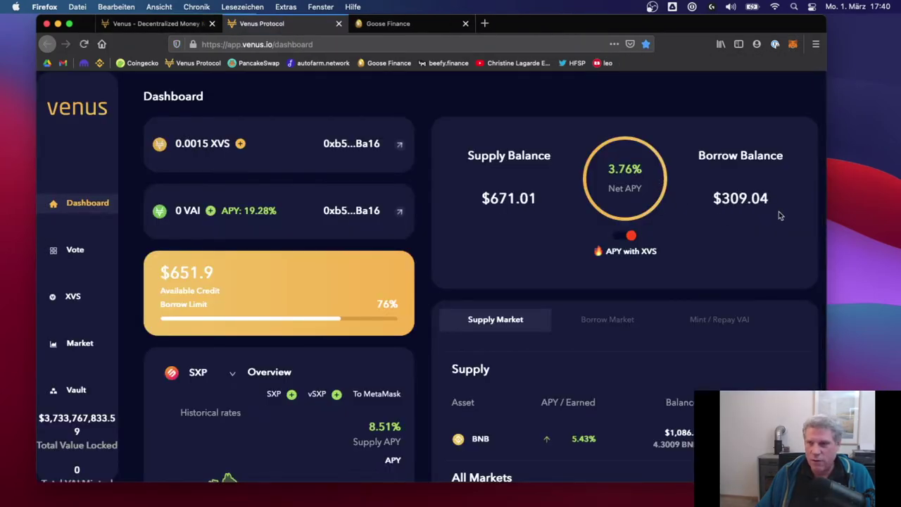
double_click(724, 200)
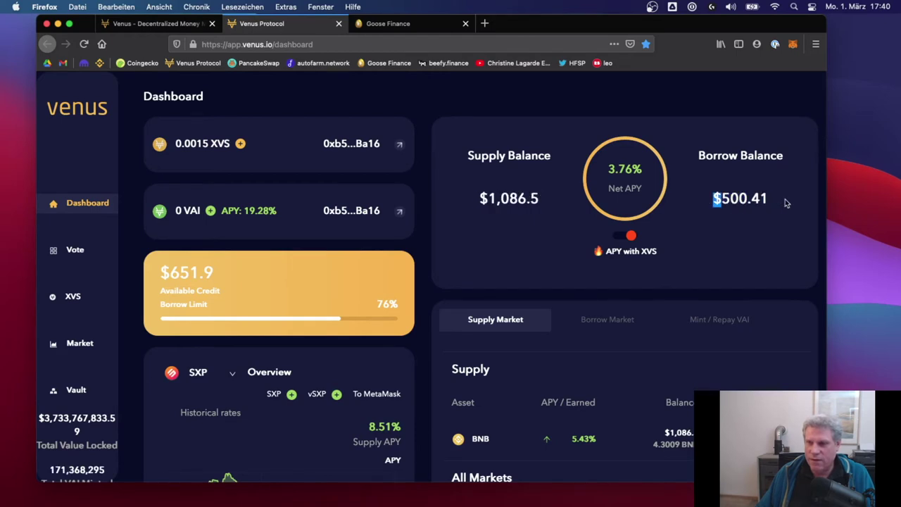
double_click(764, 199)
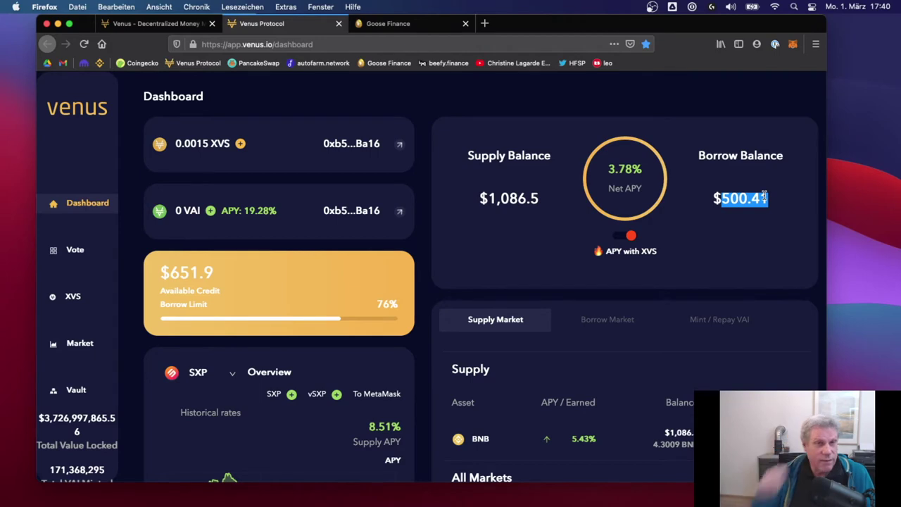
Examine the BUSD entry in the MetaMask asset list and its token details
left_click(794, 44)
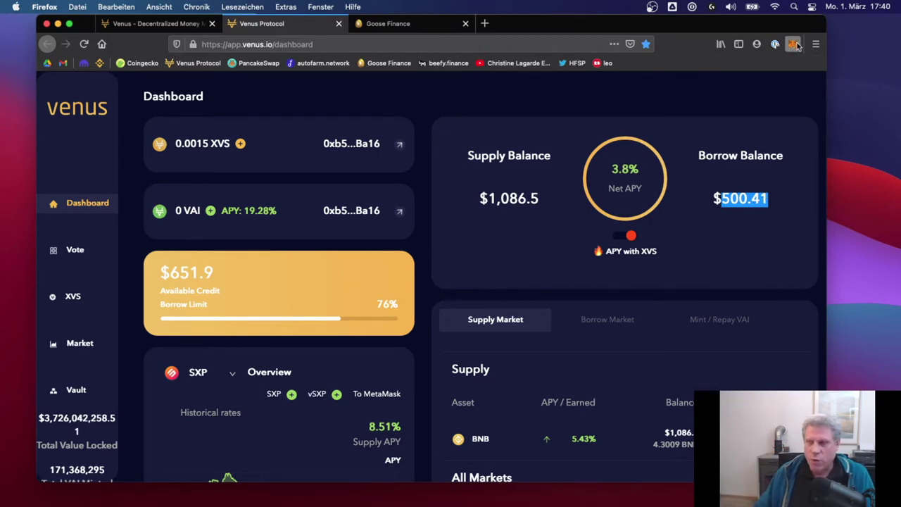
scroll(678, 355, "down", 3)
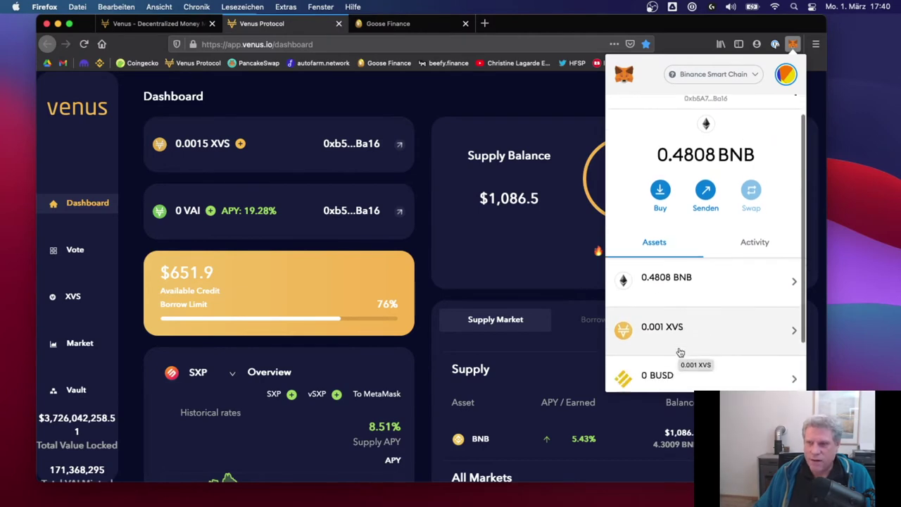
left_click(704, 371)
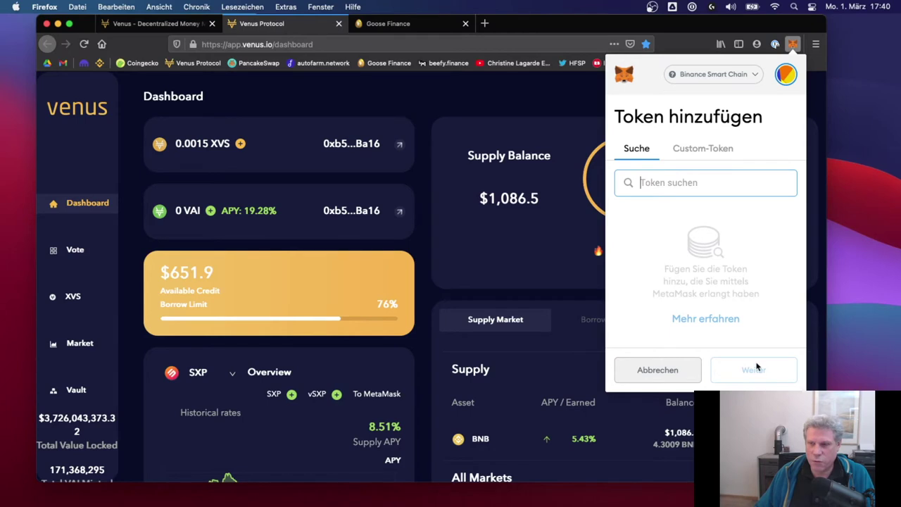
left_click(657, 371)
scroll(708, 328, "down", 2)
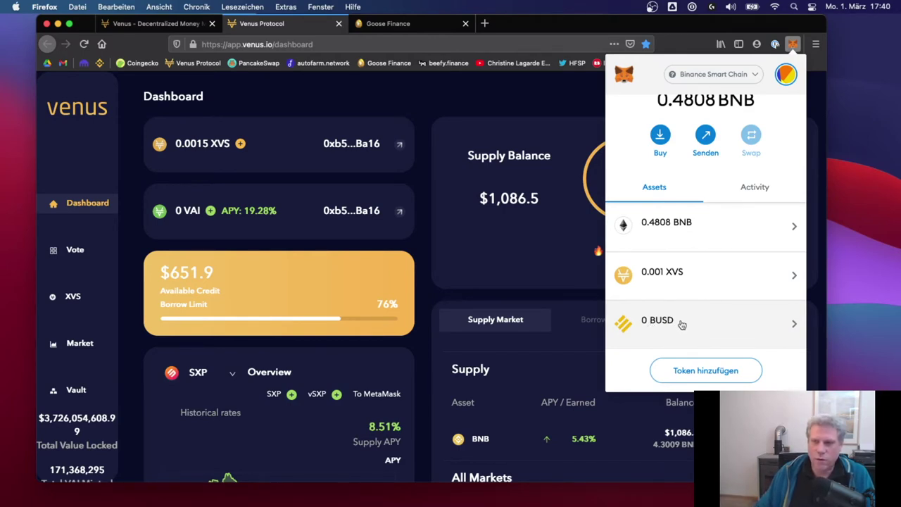
left_click(731, 326)
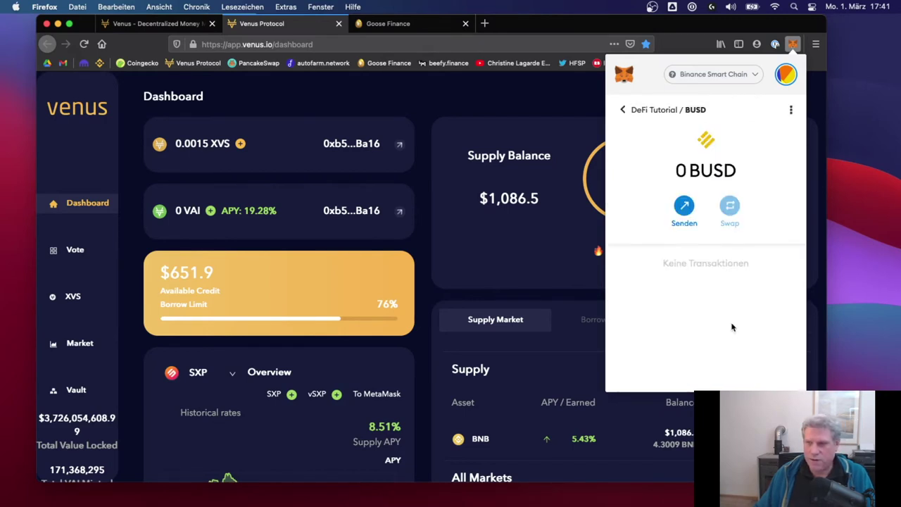
left_click(622, 110)
scroll(687, 338, "down", 3)
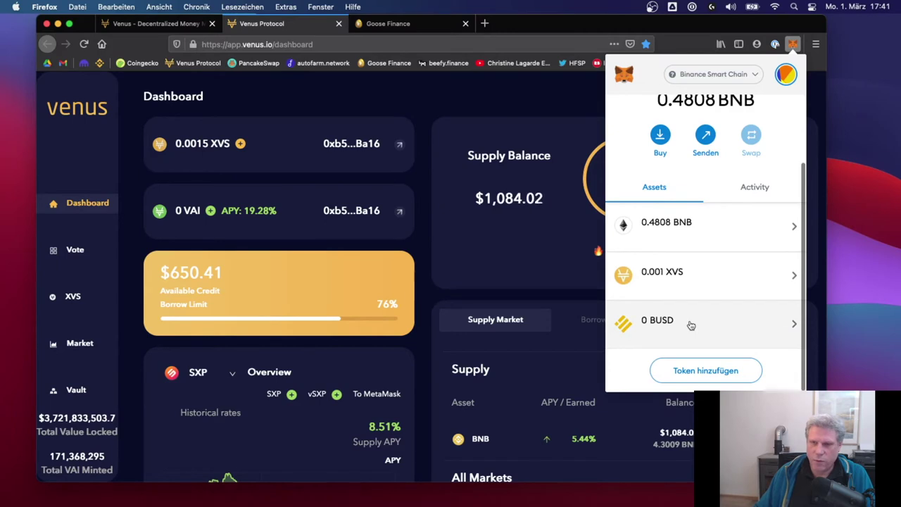
Hide the BUSD token from the MetaMask asset list
left_click(691, 325)
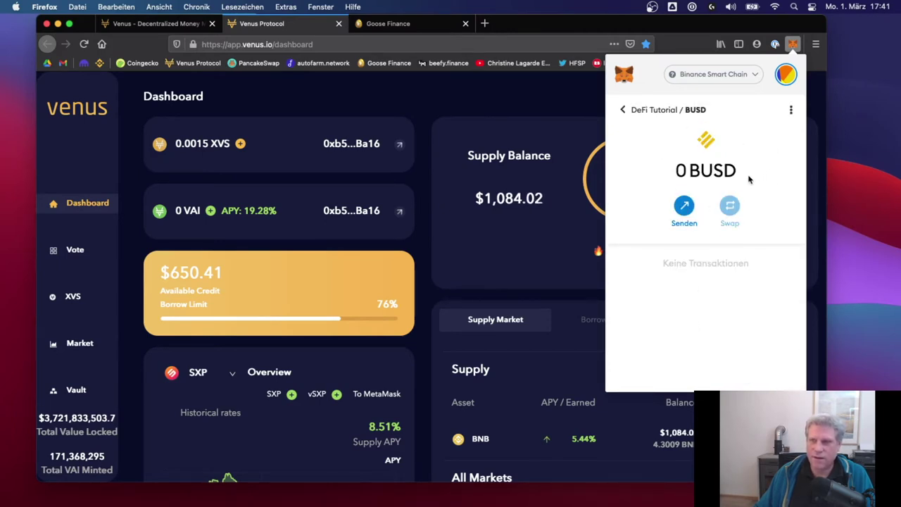
left_click(791, 113)
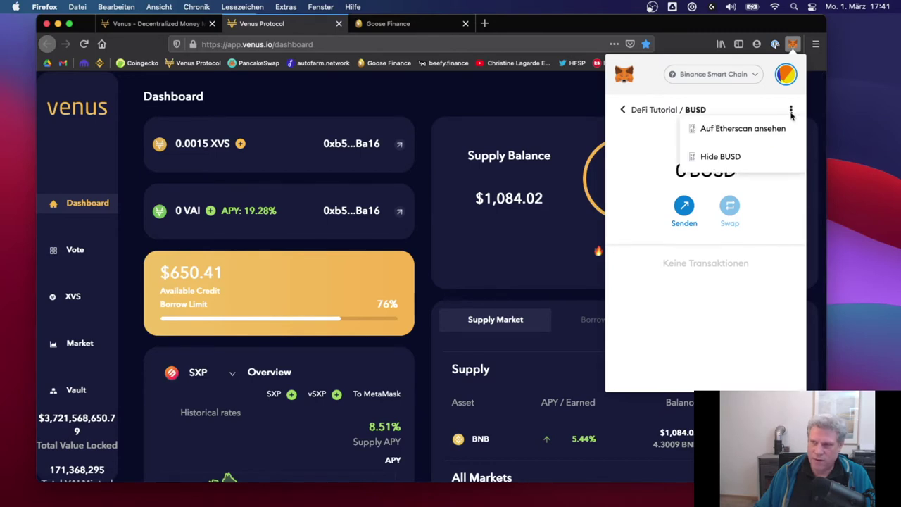
left_click(739, 158)
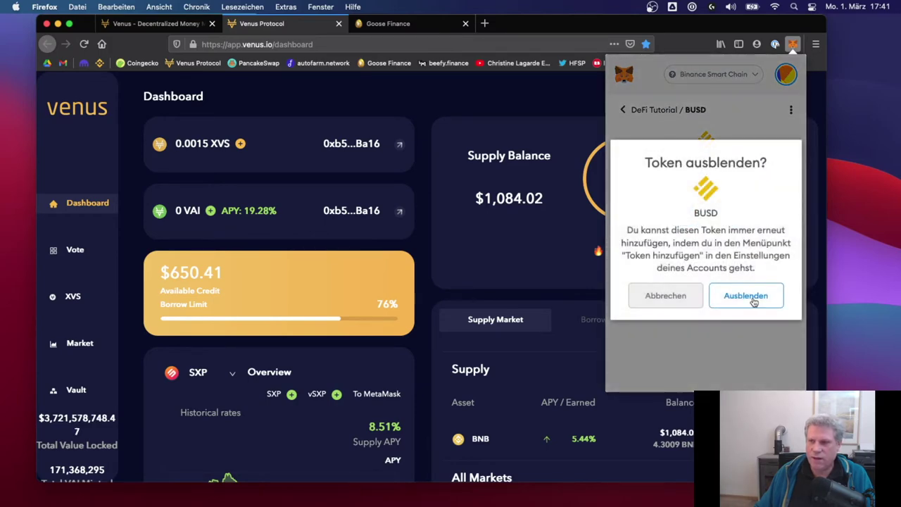
left_click(746, 296)
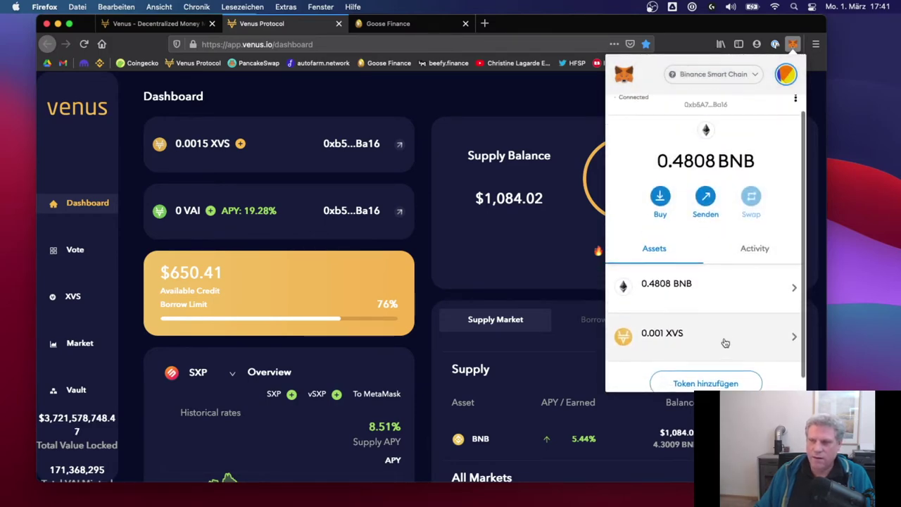
scroll(725, 343, "down", 1)
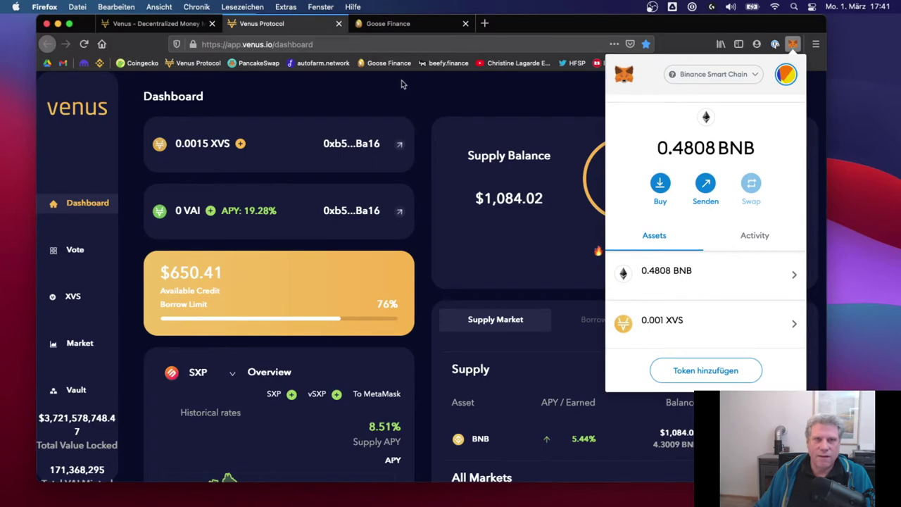
Open bscscan.com in a new browser window
left_click(422, 25)
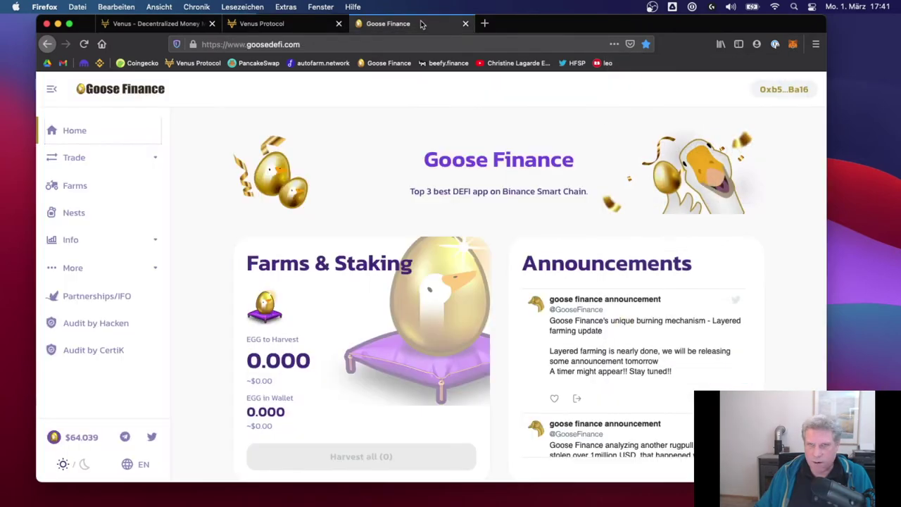
key("super+n")
type("bs")
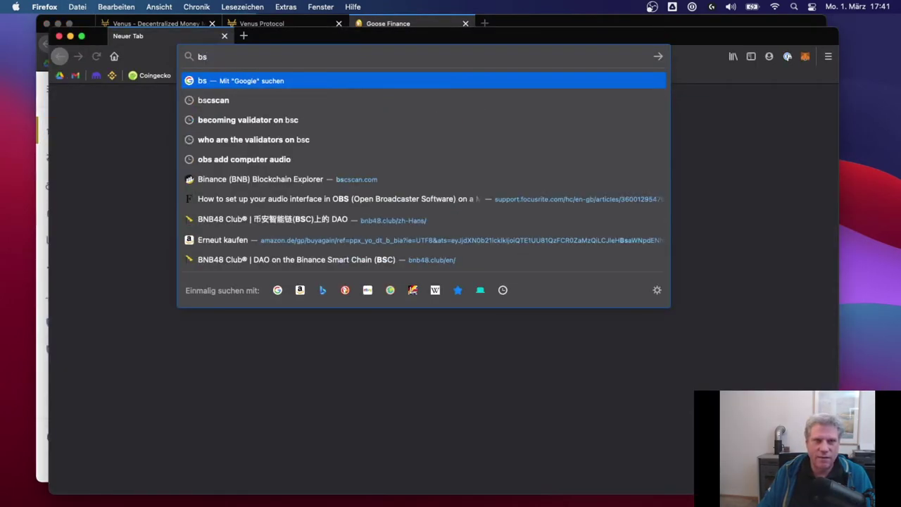
type("c")
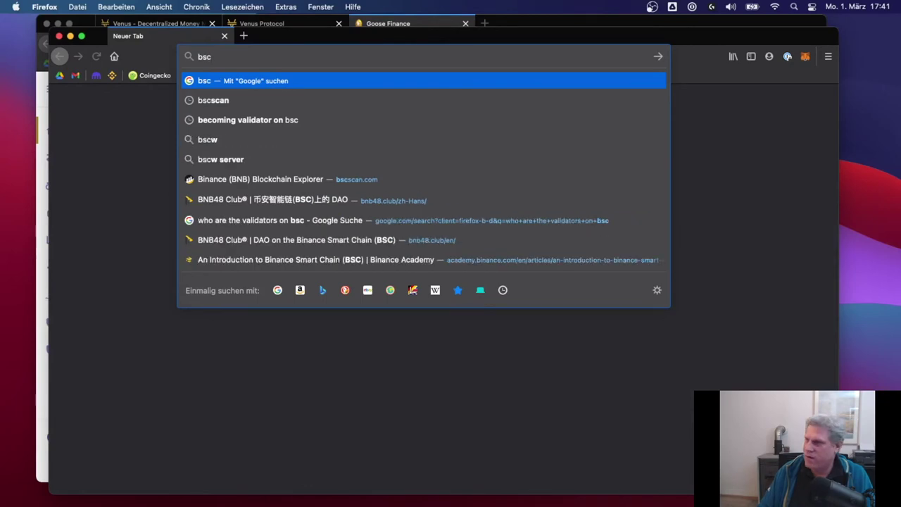
type("scan")
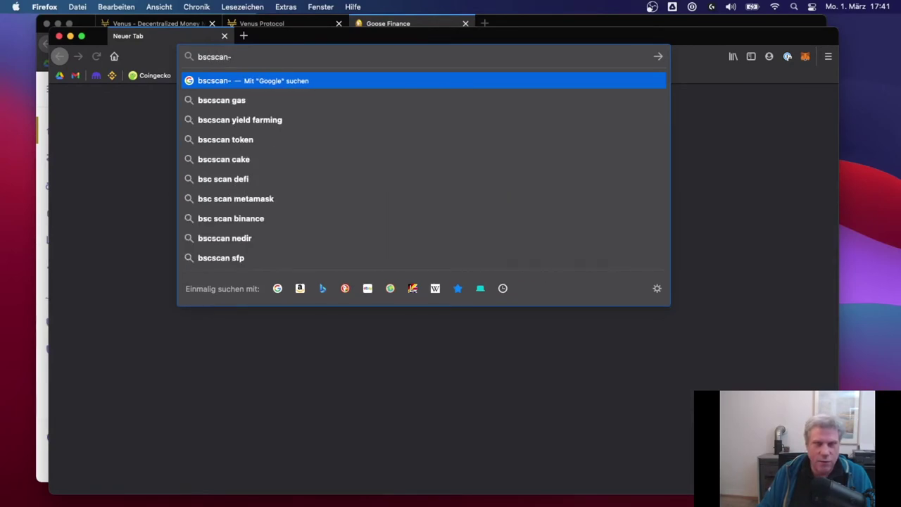
type(".com")
key("Return")
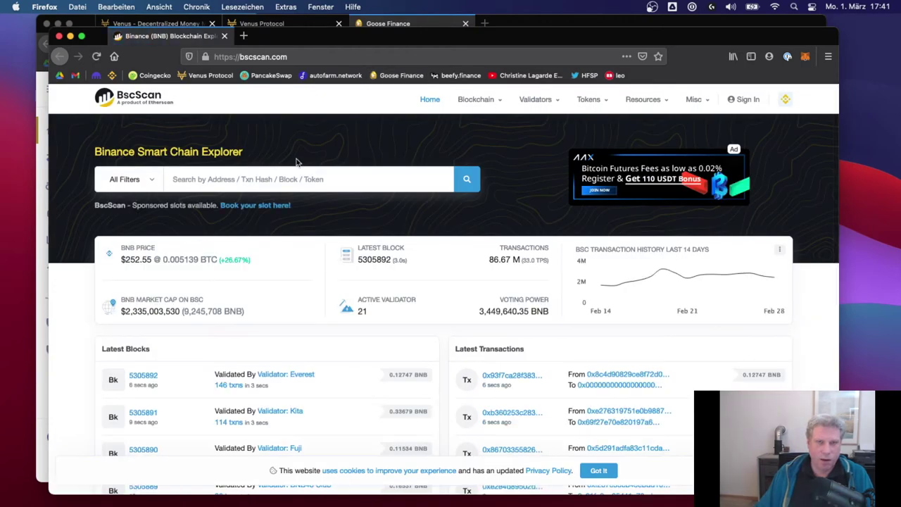
Search BscScan for "busd" and open the "Binance: BUSD Stablecoin" entry among the addresses
left_click(295, 175)
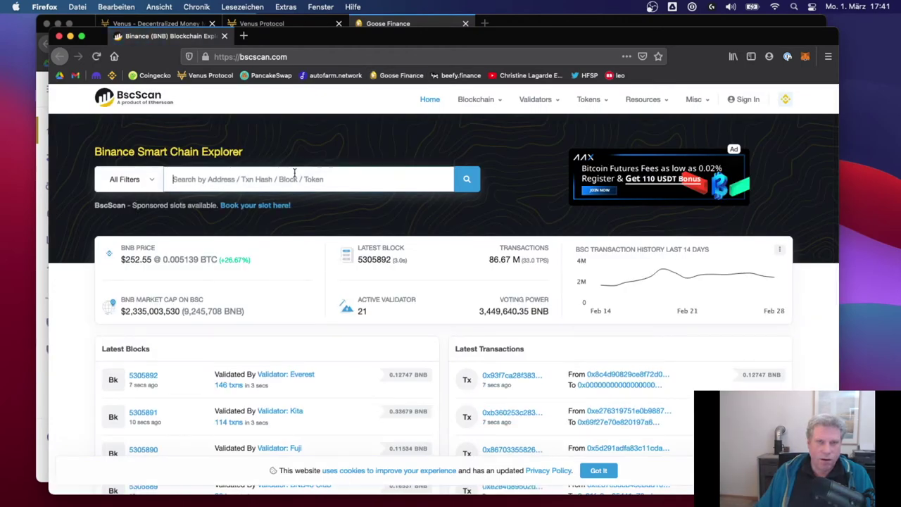
type("busd")
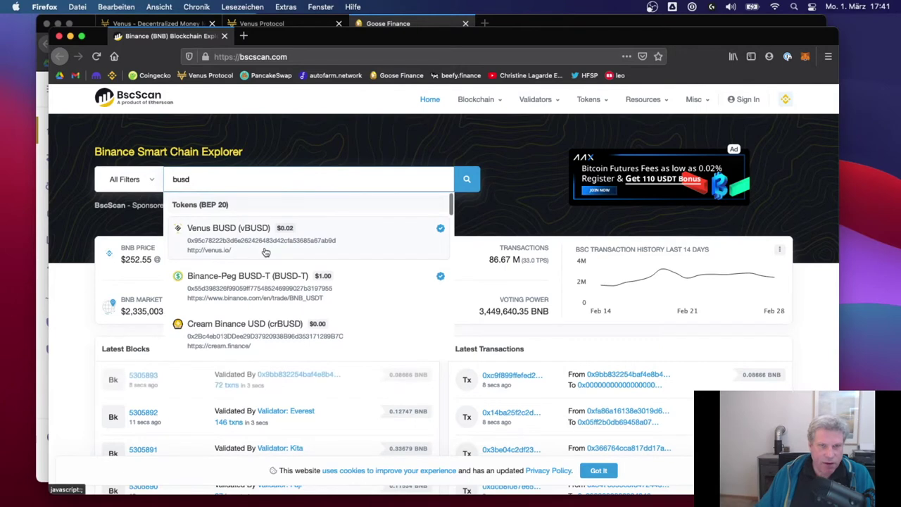
scroll(247, 292, "down", 3)
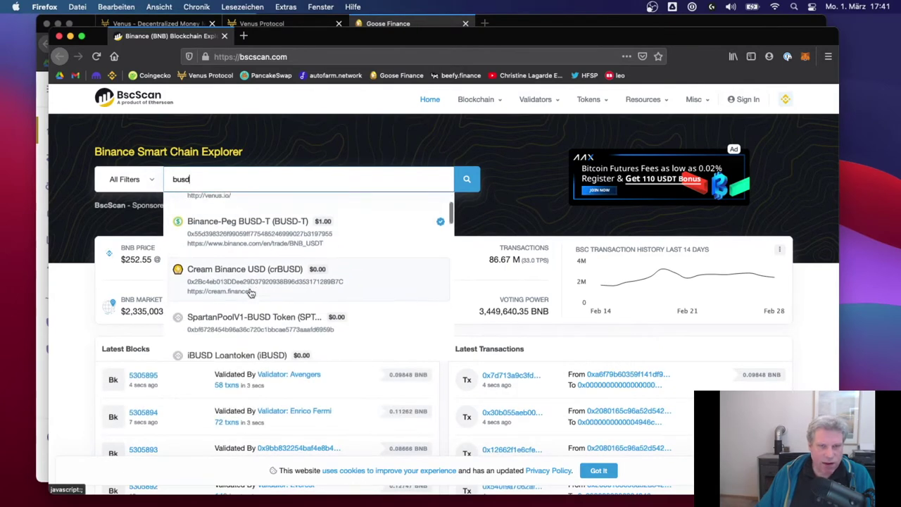
scroll(251, 292, "down", 6)
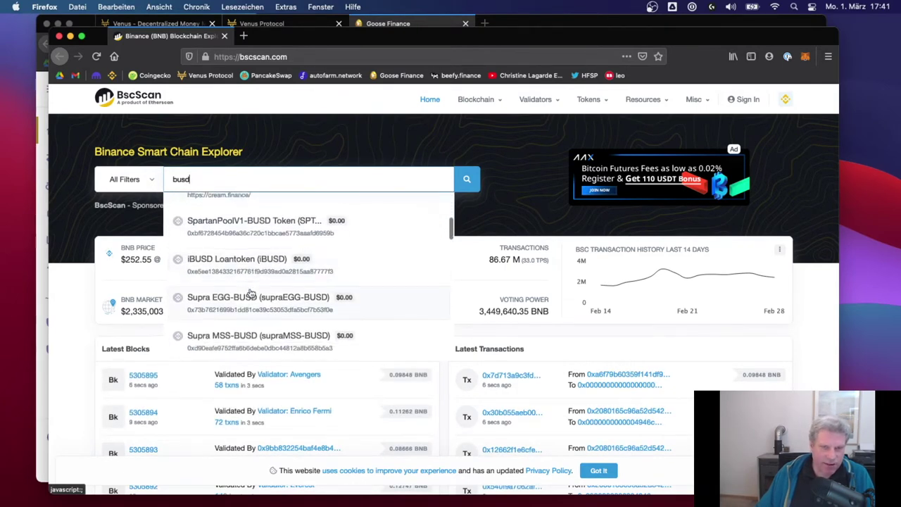
scroll(252, 292, "down", 8)
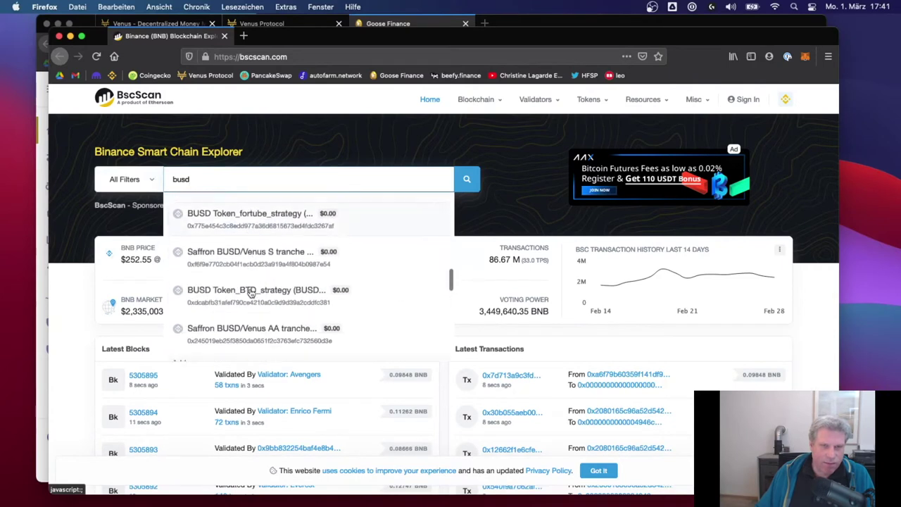
scroll(252, 293, "down", 5)
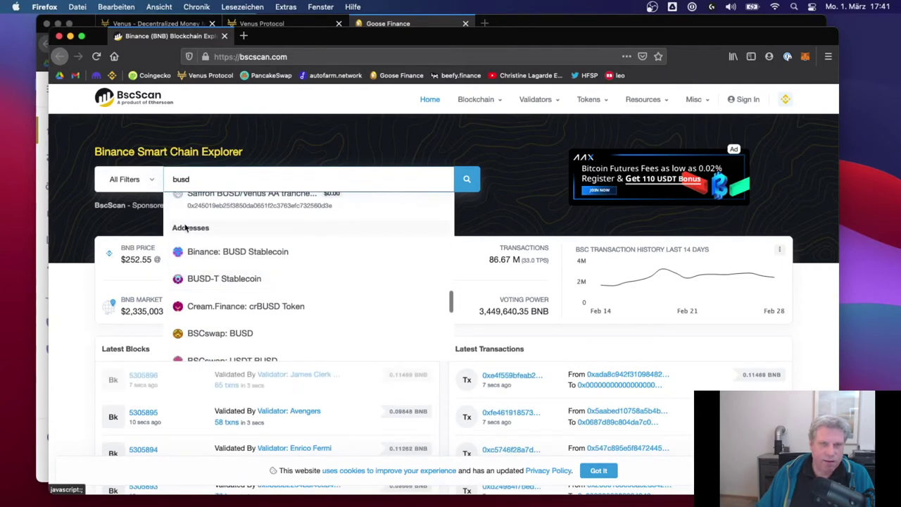
left_click(274, 256)
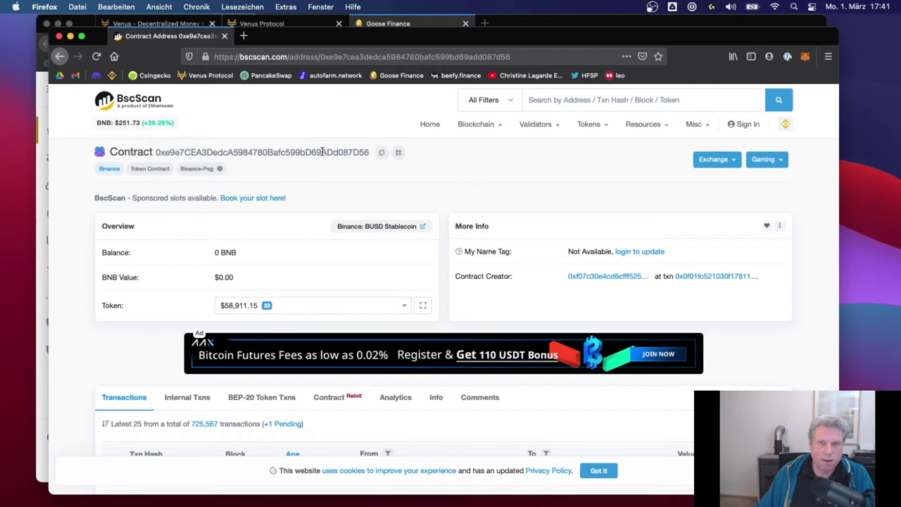
Copy the BUSD contract address from BscScan and enter it as the contract address of a custom token in MetaMask
left_click(381, 152)
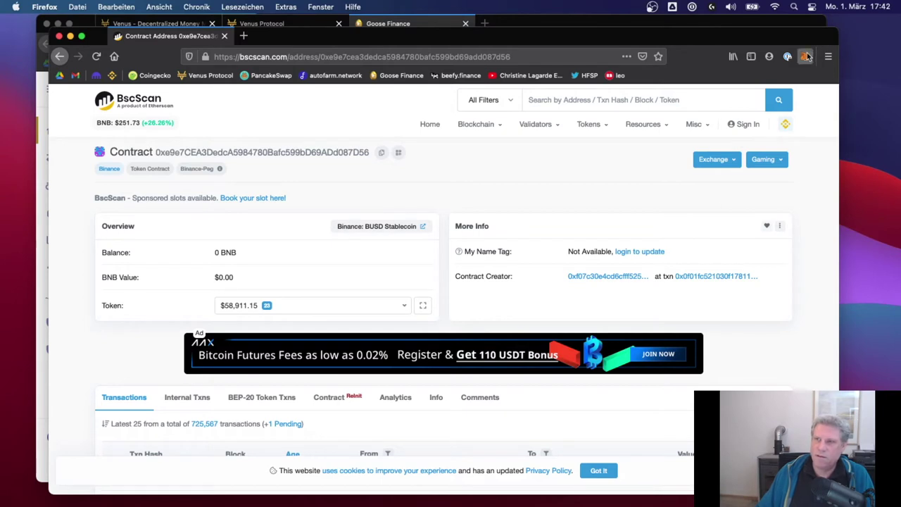
left_click(381, 151)
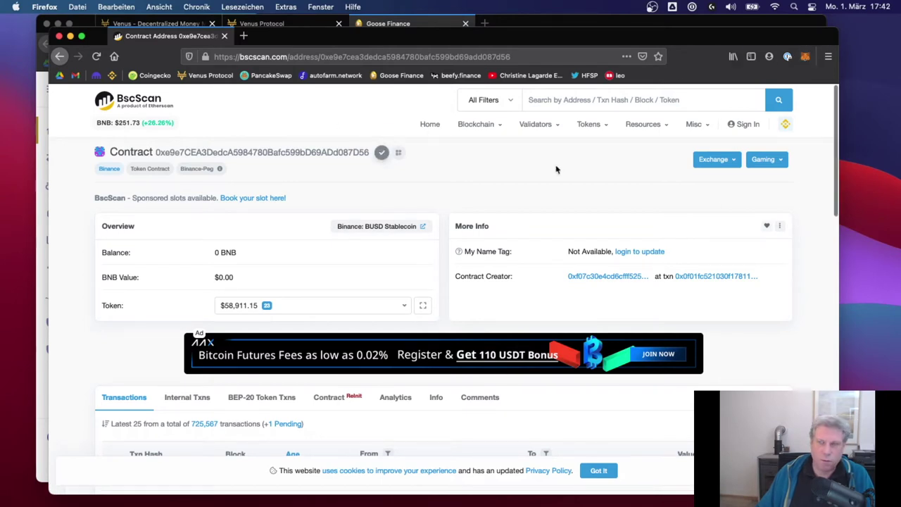
left_click(805, 59)
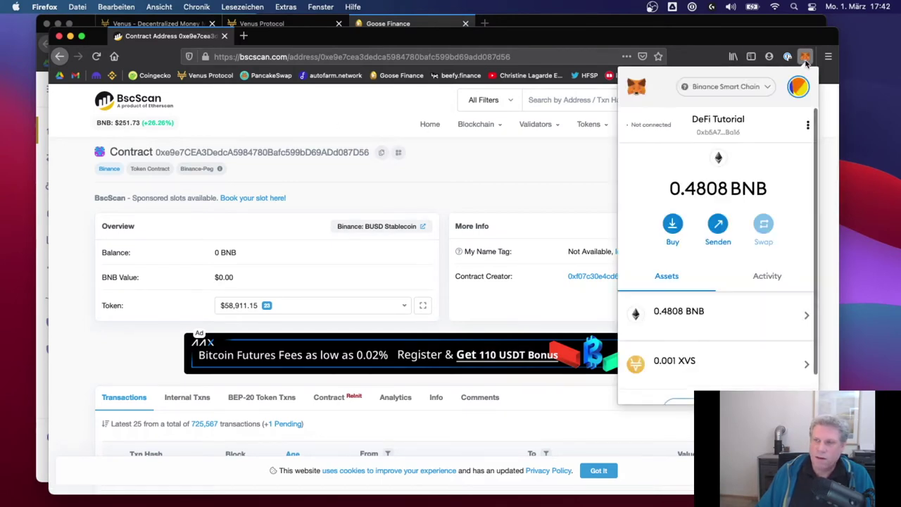
scroll(724, 315, "down", 2)
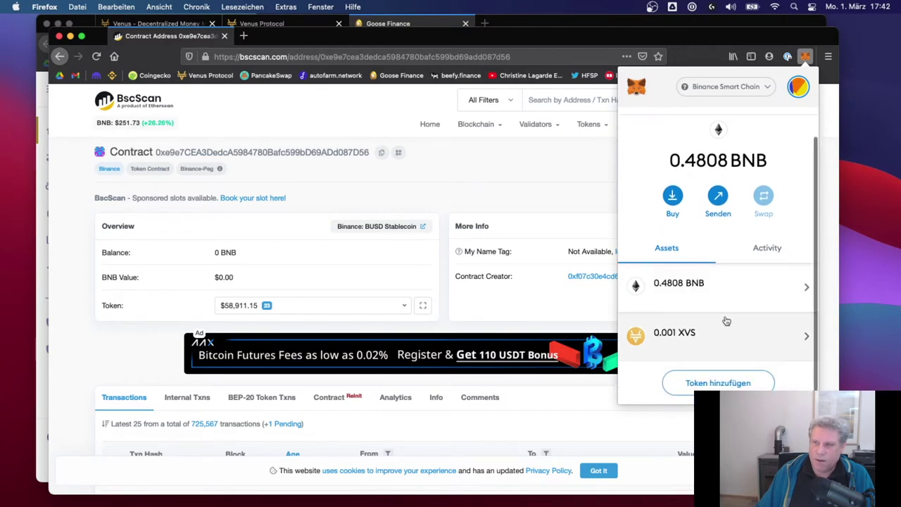
left_click(720, 383)
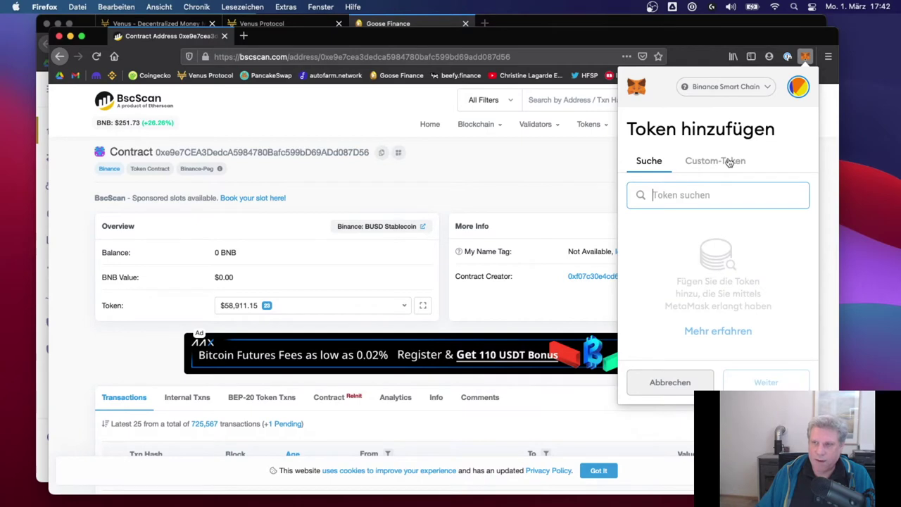
left_click(729, 162)
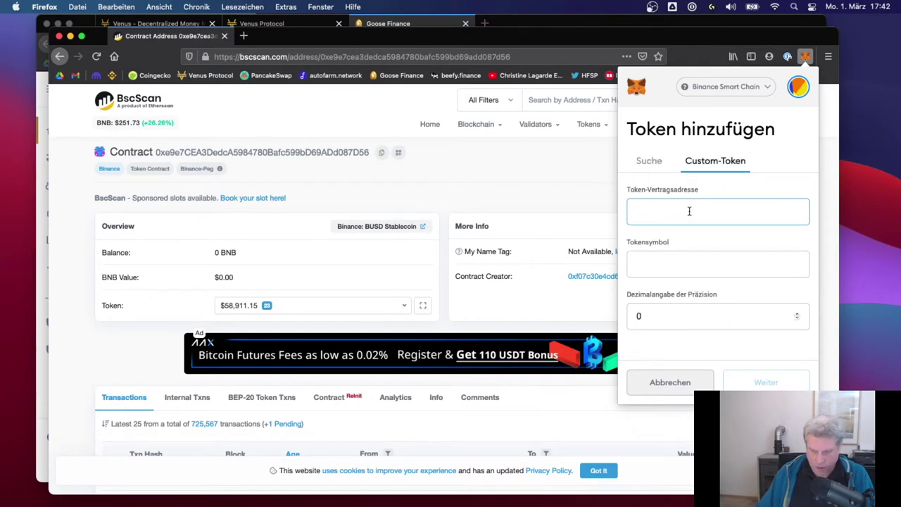
key("super+v")
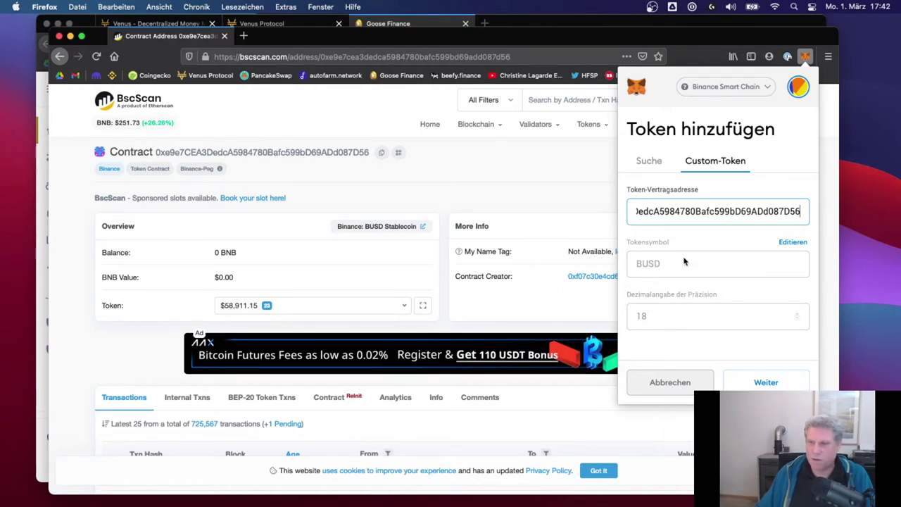
Make the token symbol editable, keep it as BUSD, and confirm adding the custom token to the MetaMask wallet
left_click(793, 241)
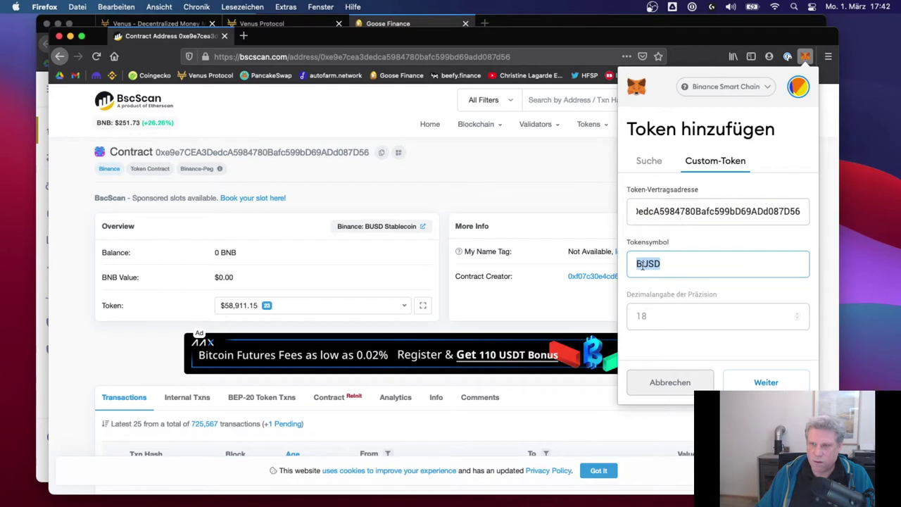
left_click(768, 384)
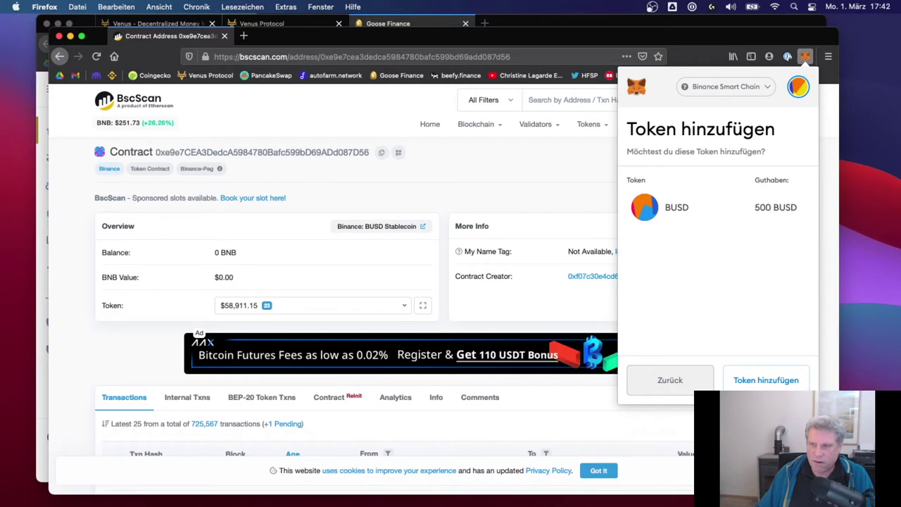
left_click(782, 381)
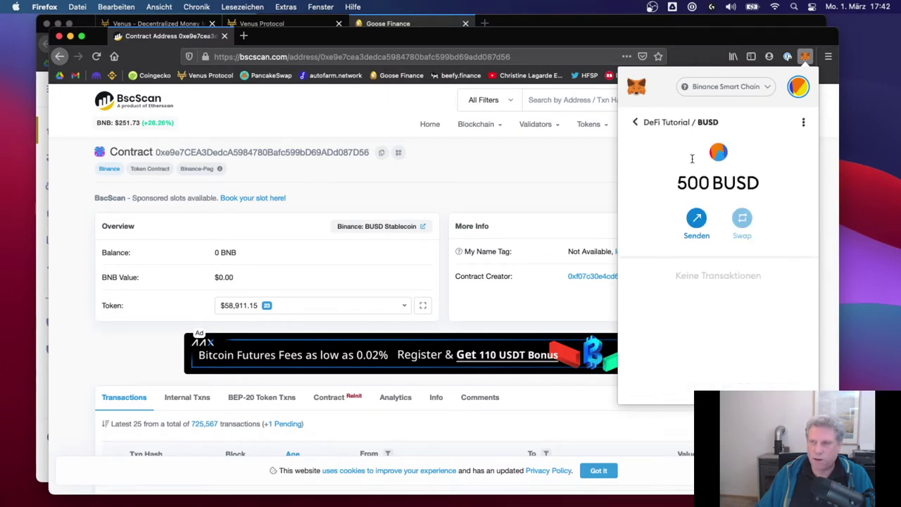
Return to the MetaMask account overview and examine the available networks and the BUSD entry among the assets
left_click(635, 122)
scroll(714, 348, "down", 2)
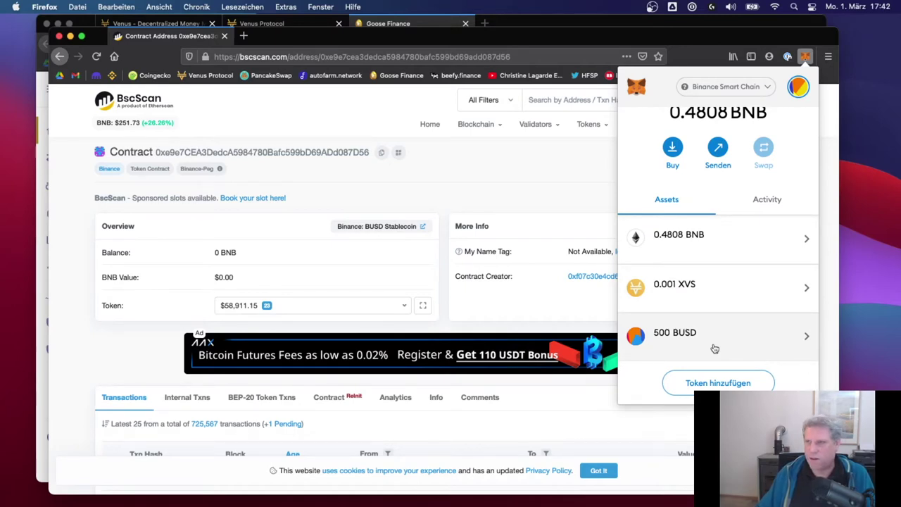
left_click(739, 87)
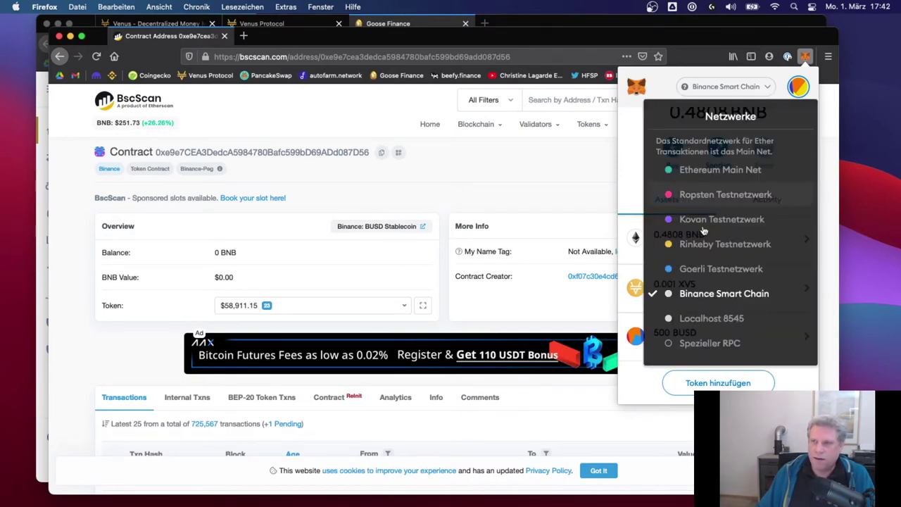
left_click(664, 90)
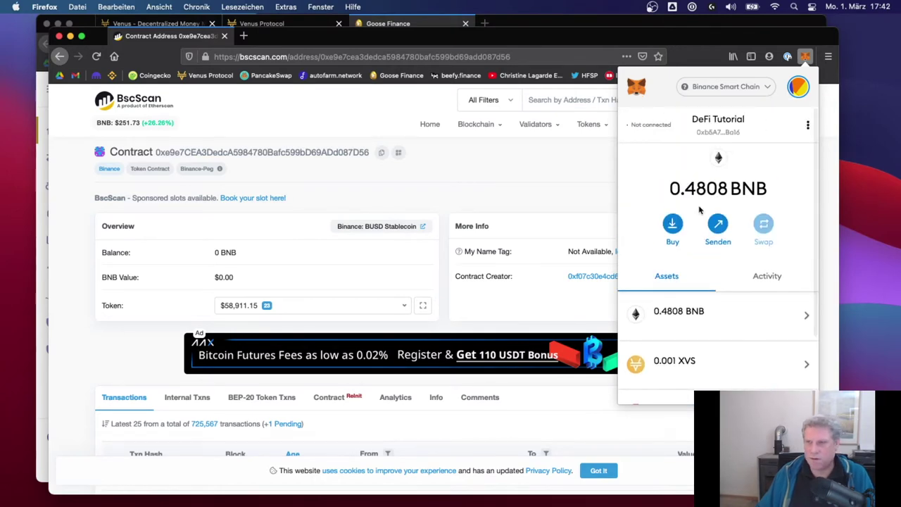
scroll(746, 197, "down", 2)
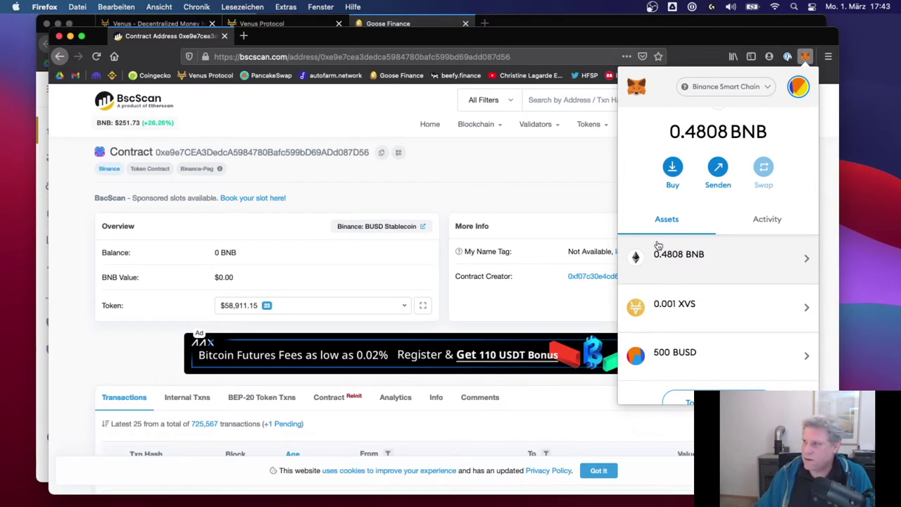
scroll(658, 245, "down", 2)
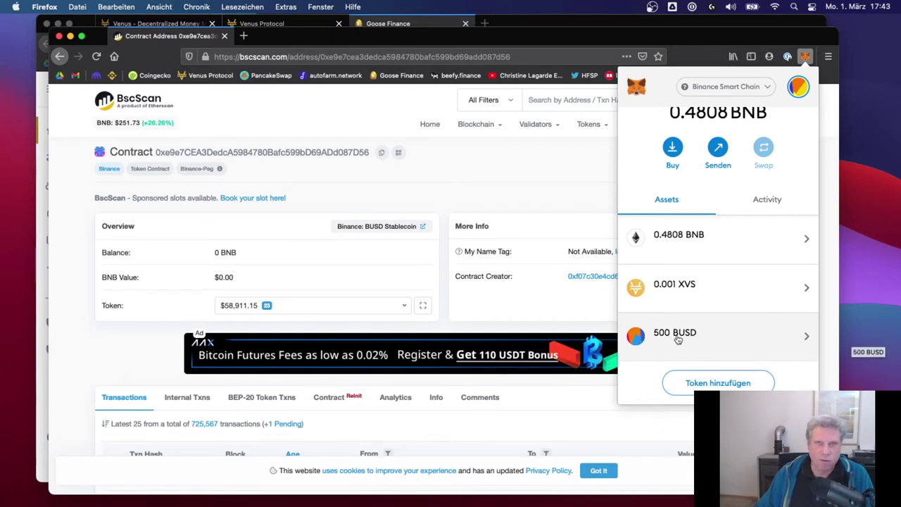
Close MetaMask and the BscScan page, and open the Nests page of Goose Finance
left_click(533, 187)
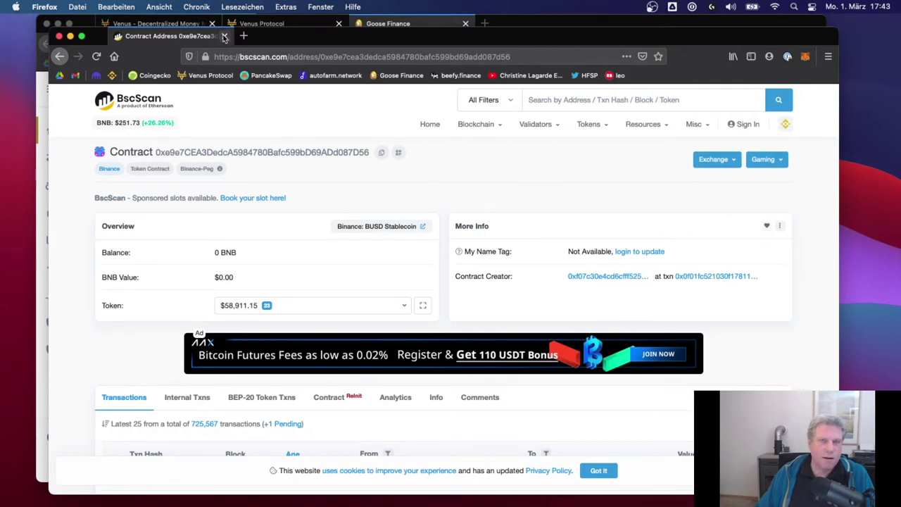
left_click(225, 36)
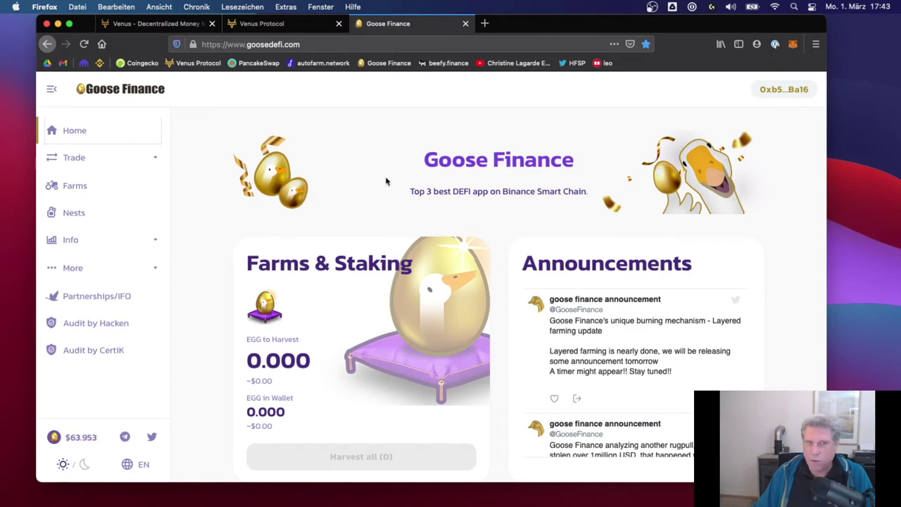
left_click(95, 213)
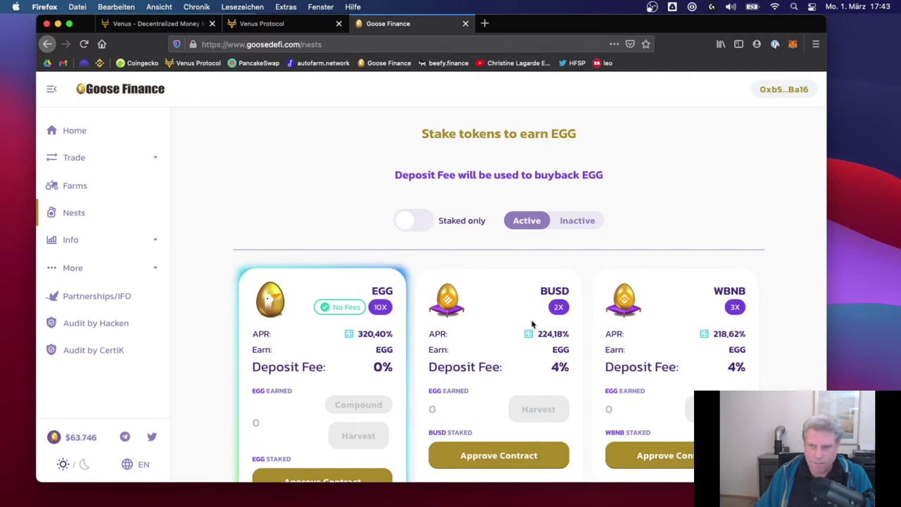
Compare the reward multipliers and APR of the BUSD nest with the other nests, including USDC and DAI
left_click_drag(540, 290, 569, 291)
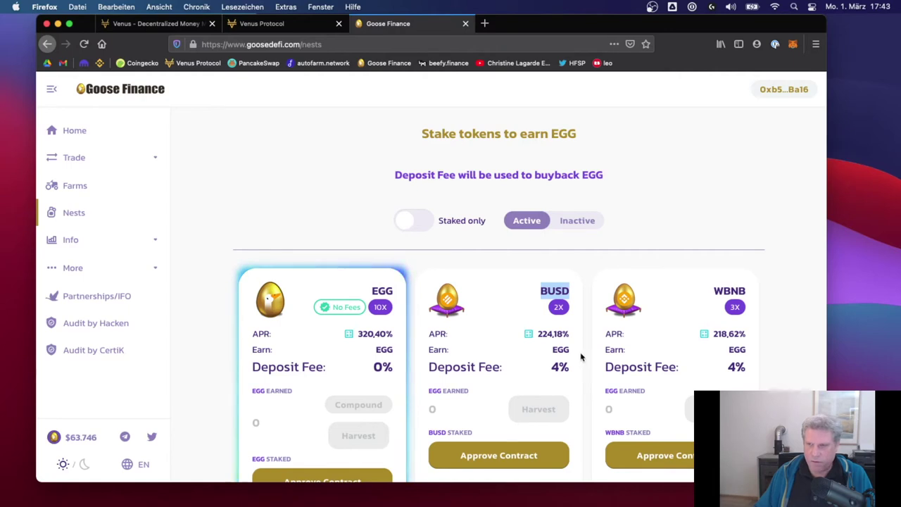
left_click(558, 307)
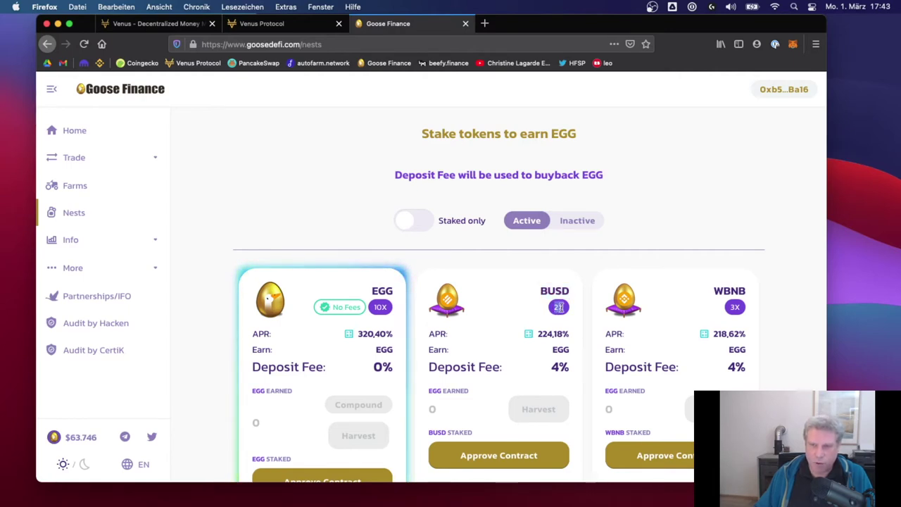
double_click(554, 291)
scroll(554, 292, "down", 10)
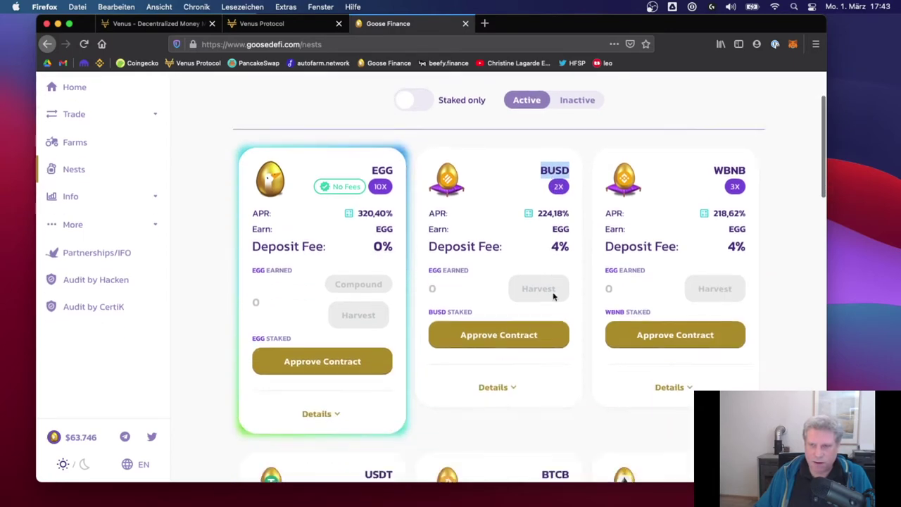
scroll(554, 296, "down", 3)
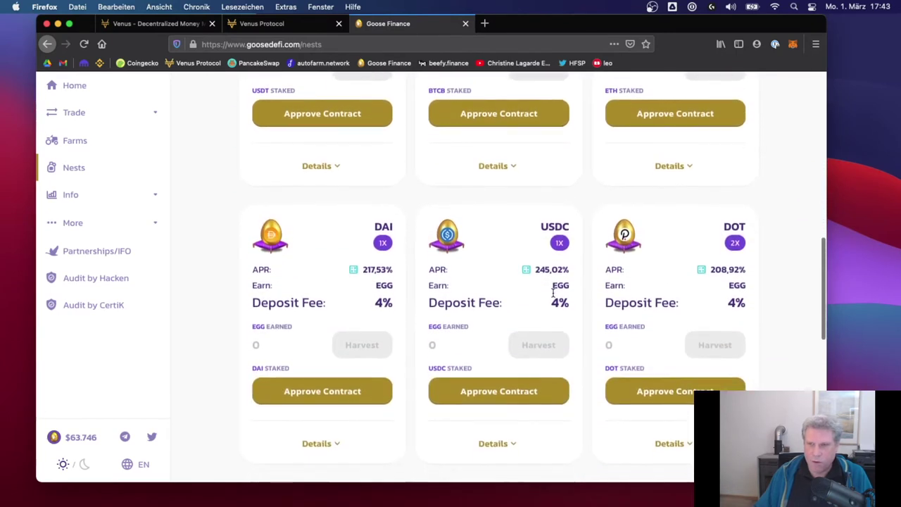
double_click(551, 216)
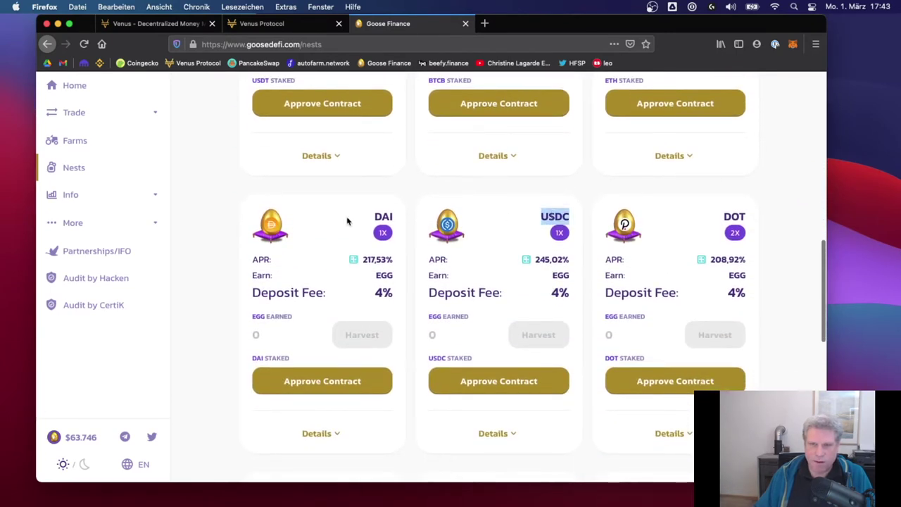
left_click(373, 221)
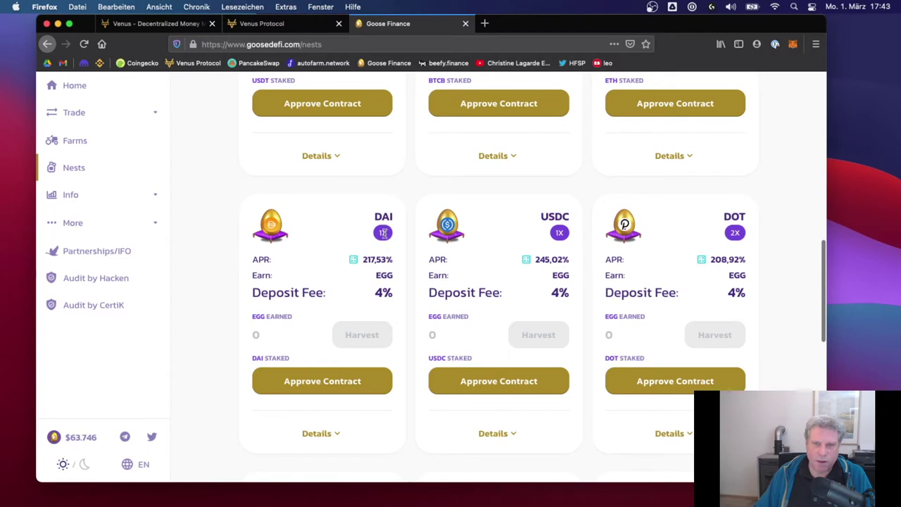
scroll(448, 262, "up", 5)
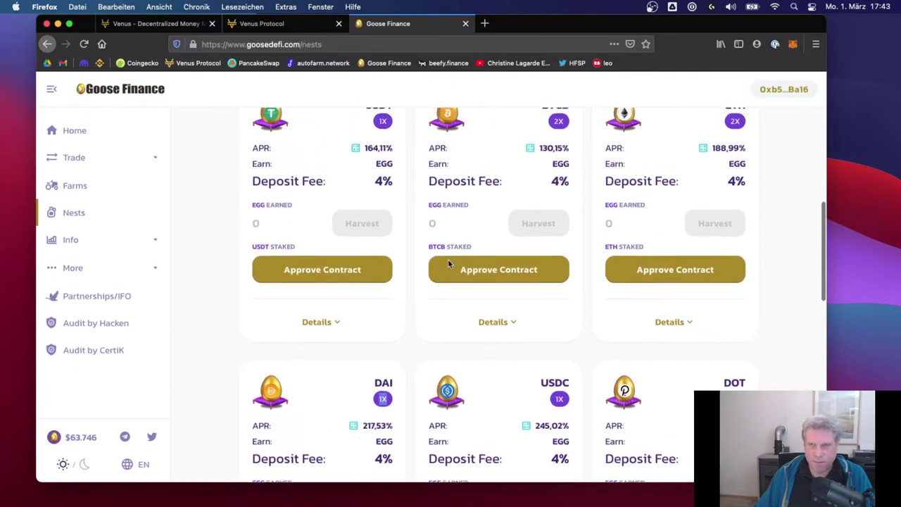
scroll(448, 262, "up", 1)
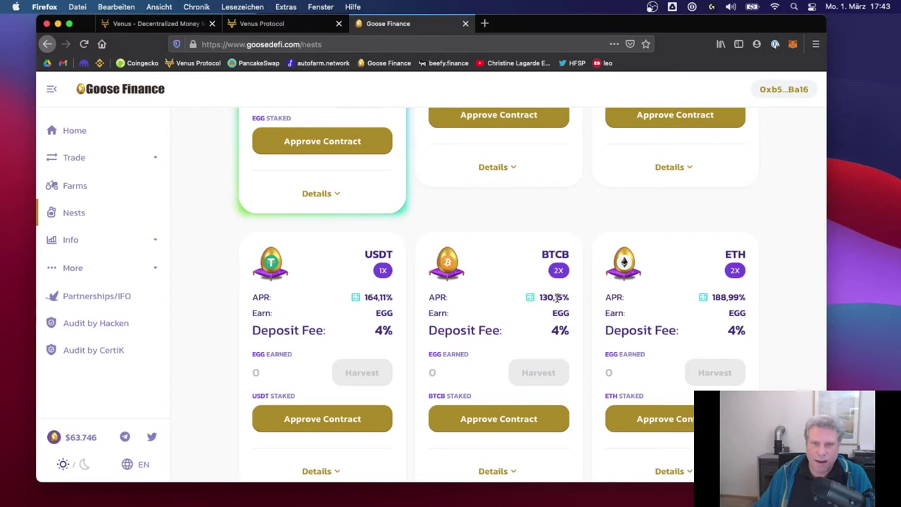
scroll(557, 298, "up", 2)
scroll(557, 298, "up", 10)
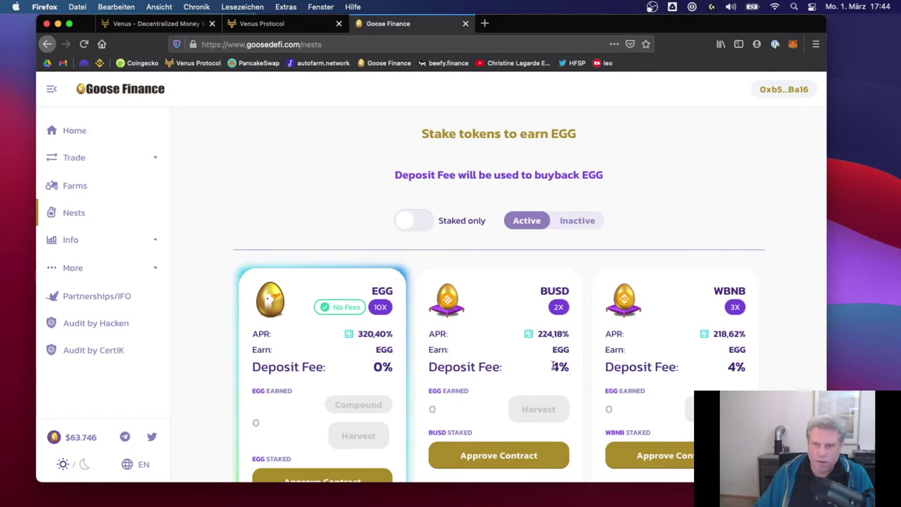
Examine the deposit fee and the earned token of the BUSD nest
left_click_drag(553, 366, 569, 368)
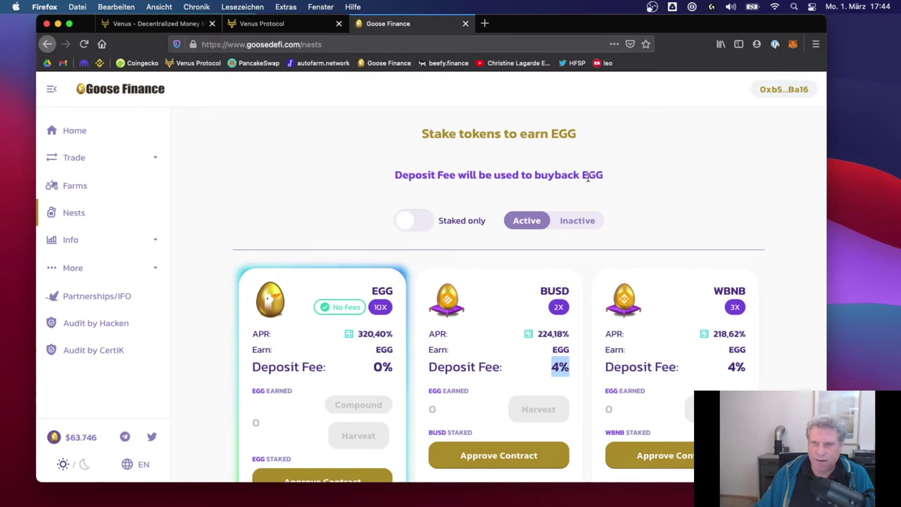
left_click(553, 355)
left_click_drag(553, 352, 570, 357)
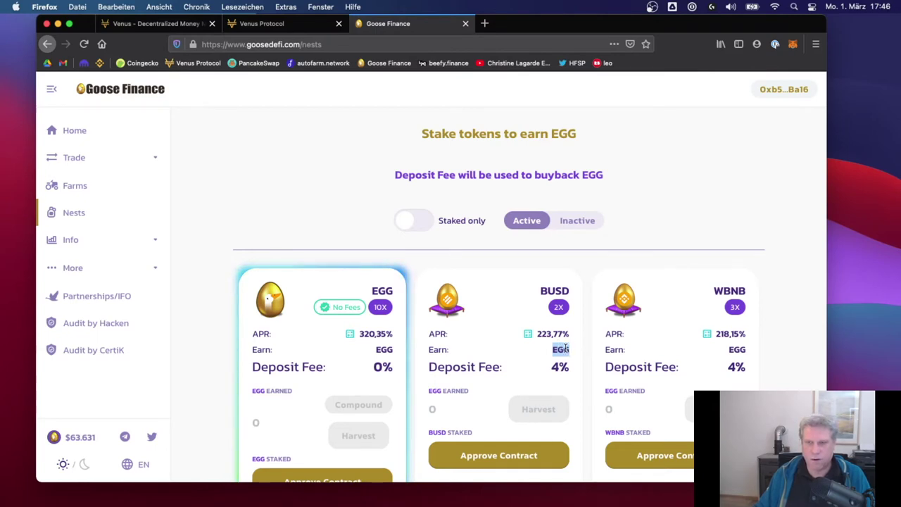
left_click(529, 369)
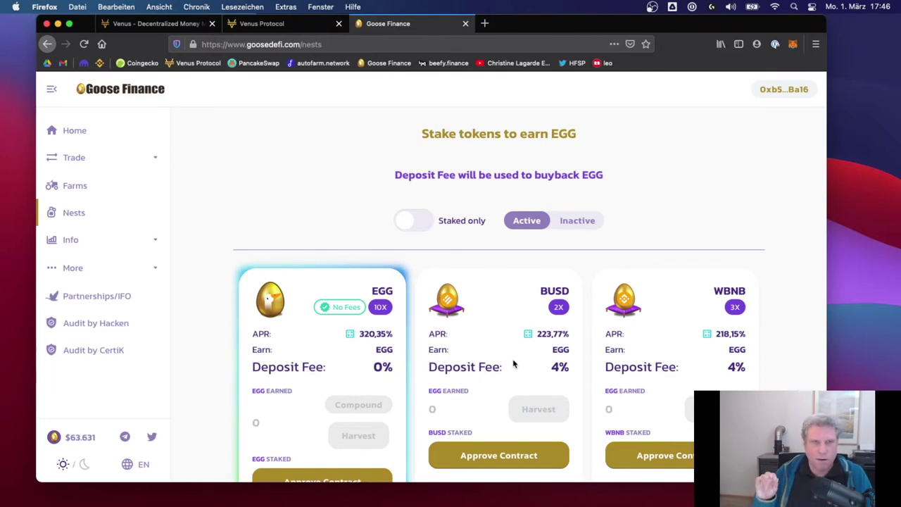
Open pancakeswap.finance in the current tab and reset the page zoom to its default level
left_click(461, 40)
type("pancakeswap.finance/")
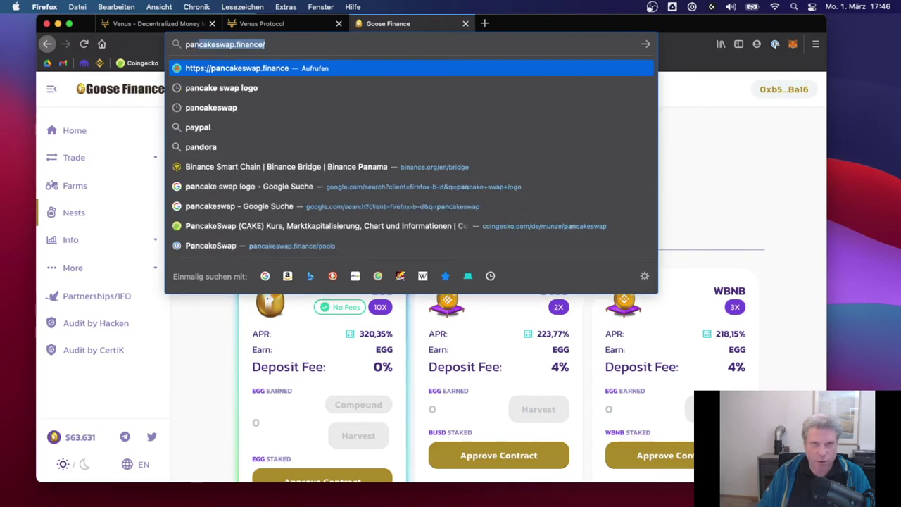
key("Return")
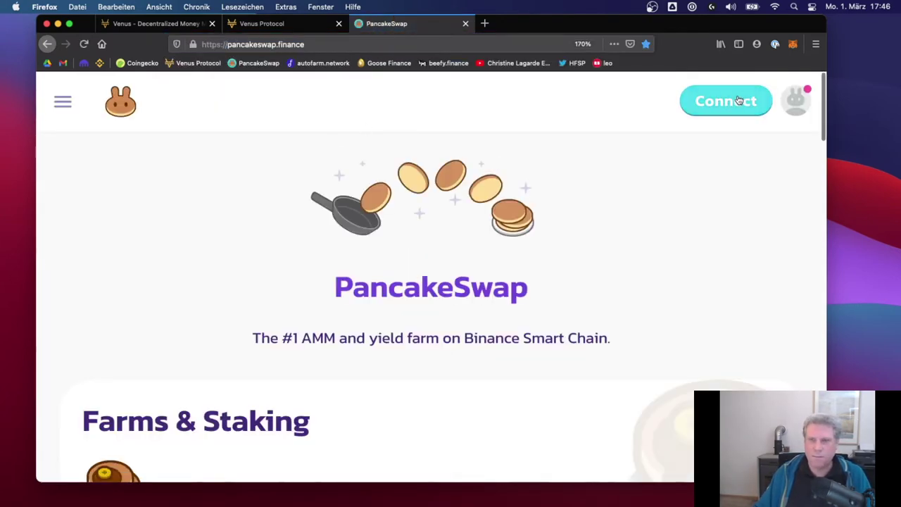
key("super+0")
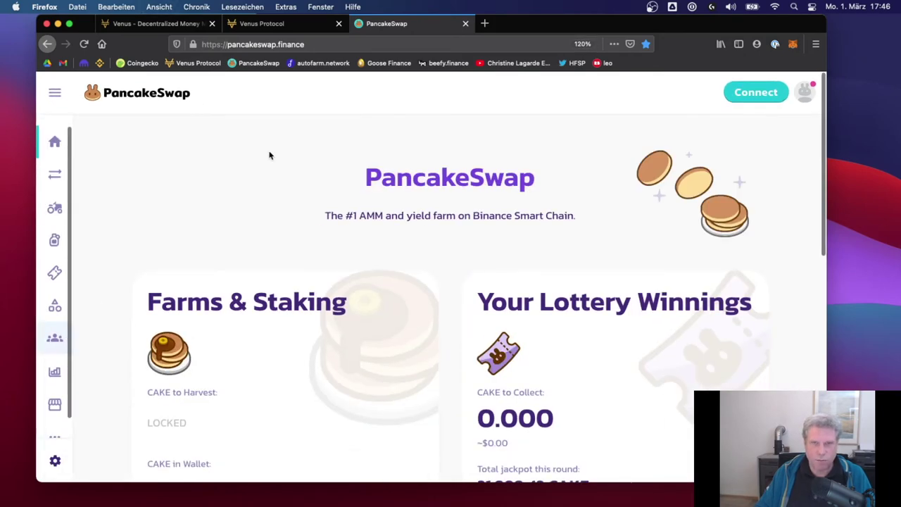
key("super+minus")
key("super+minus")
key("super+minus")
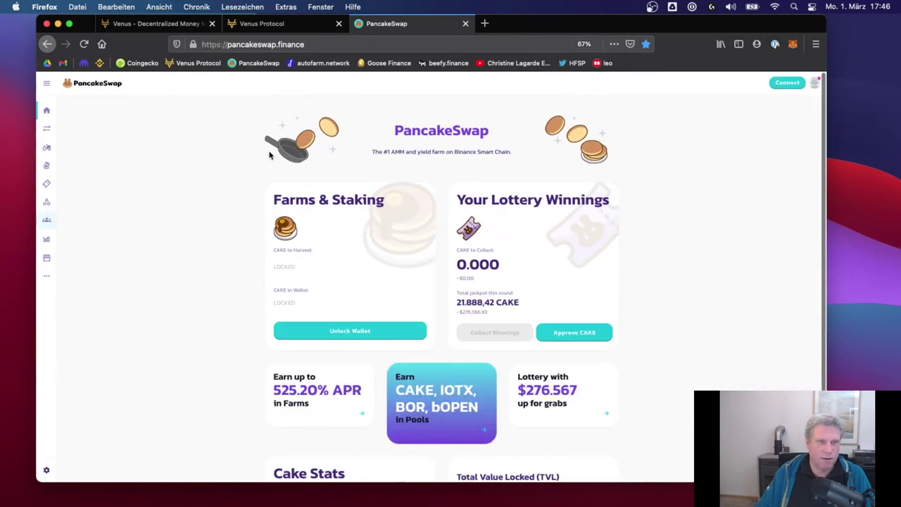
key("super+0")
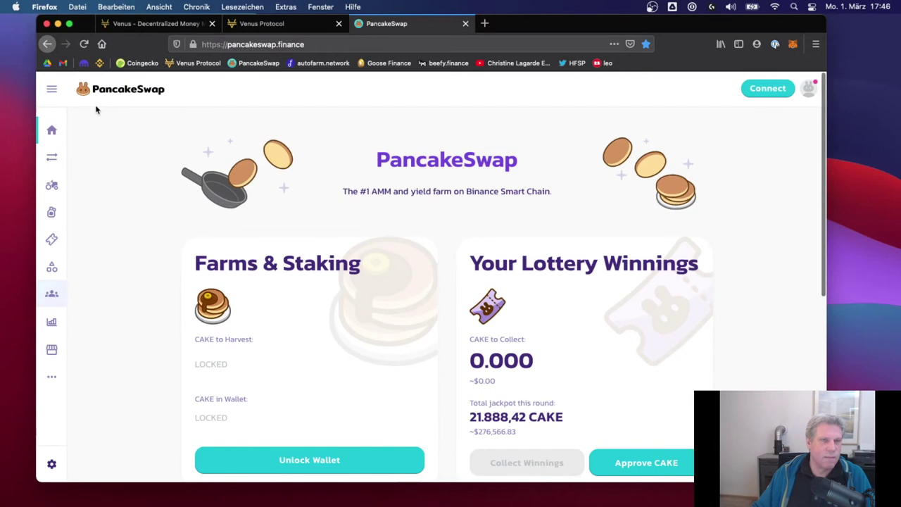
Look through the APRs of the PancakeSwap pools and close the PancakeSwap page
left_click(51, 89)
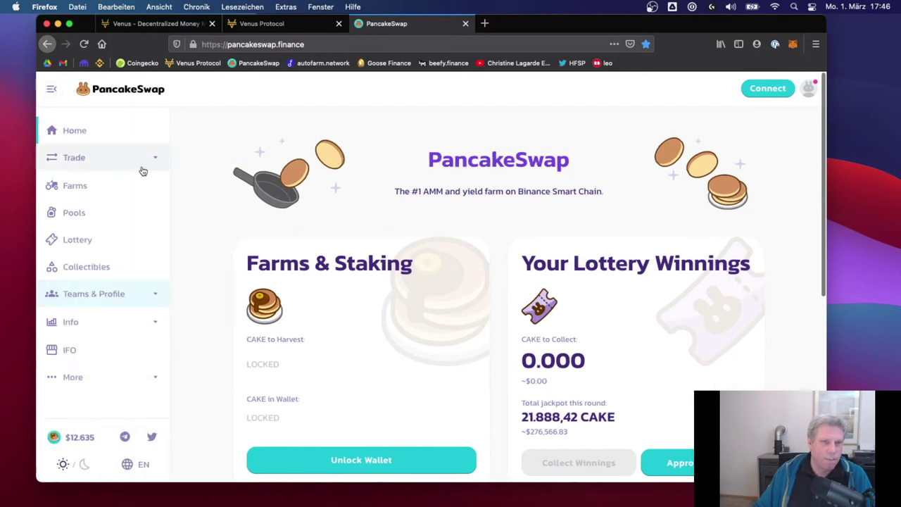
left_click(83, 210)
scroll(512, 316, "down", 3)
scroll(512, 316, "down", 1)
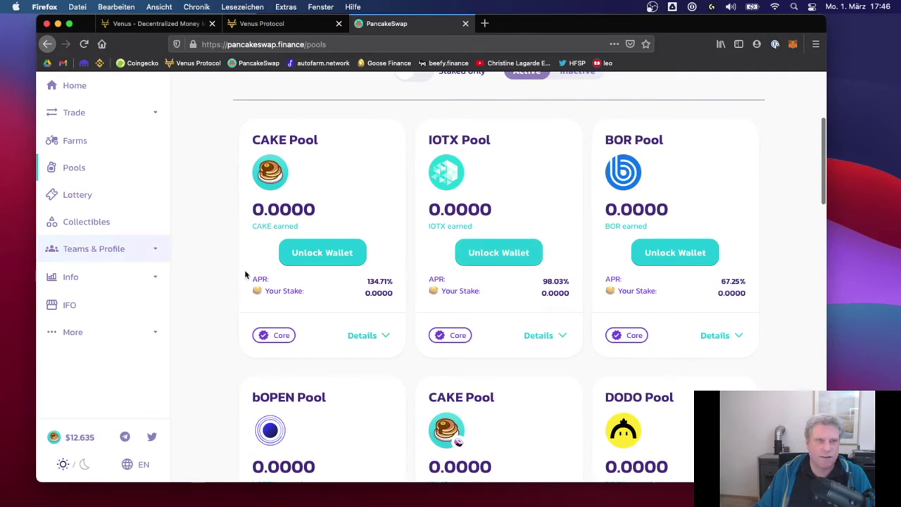
left_click(466, 23)
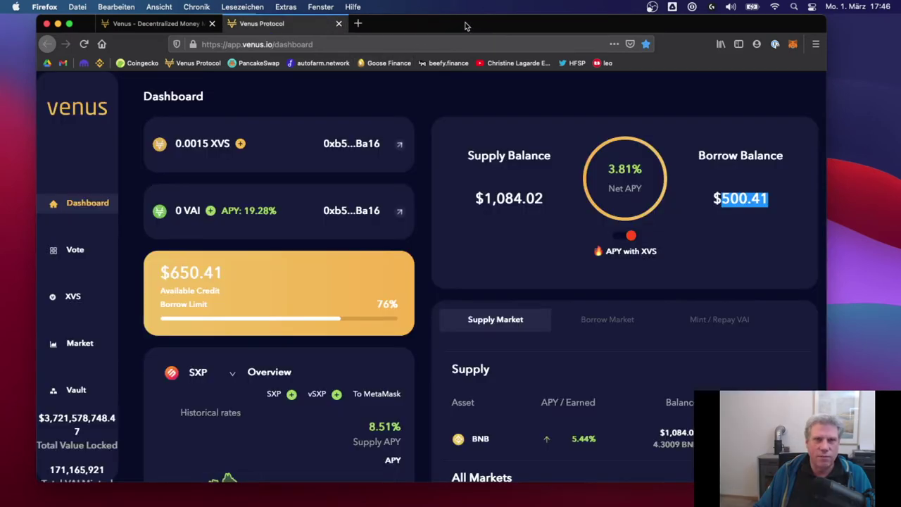
Open Goose Finance in a new browser window and go to its Nests page
key("super+n")
type("goo")
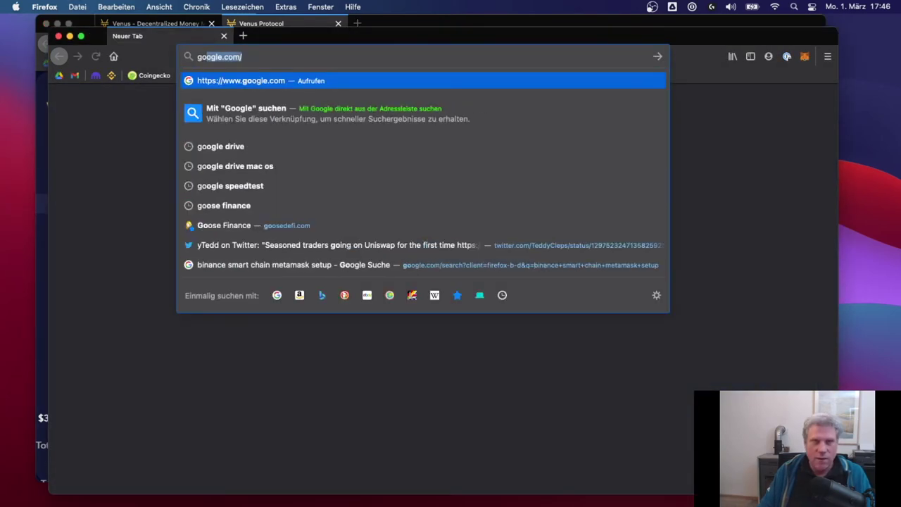
type("se")
key("Return")
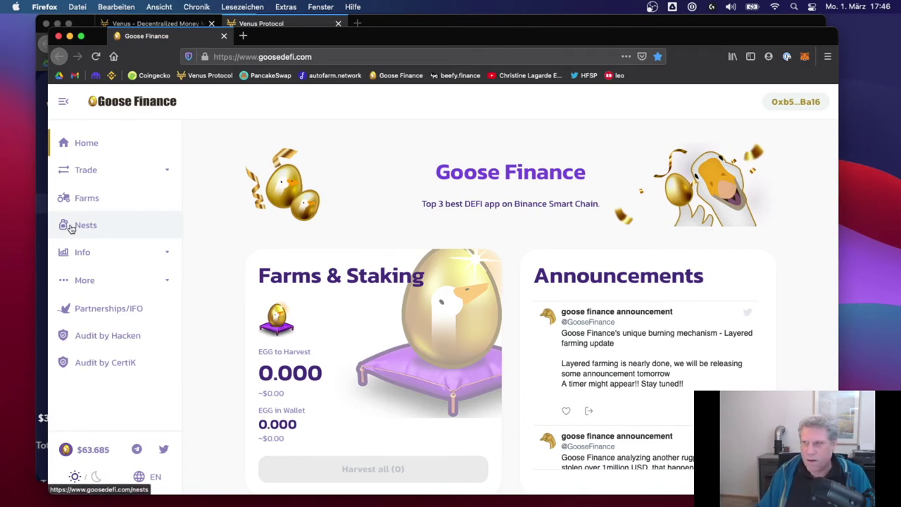
left_click(71, 228)
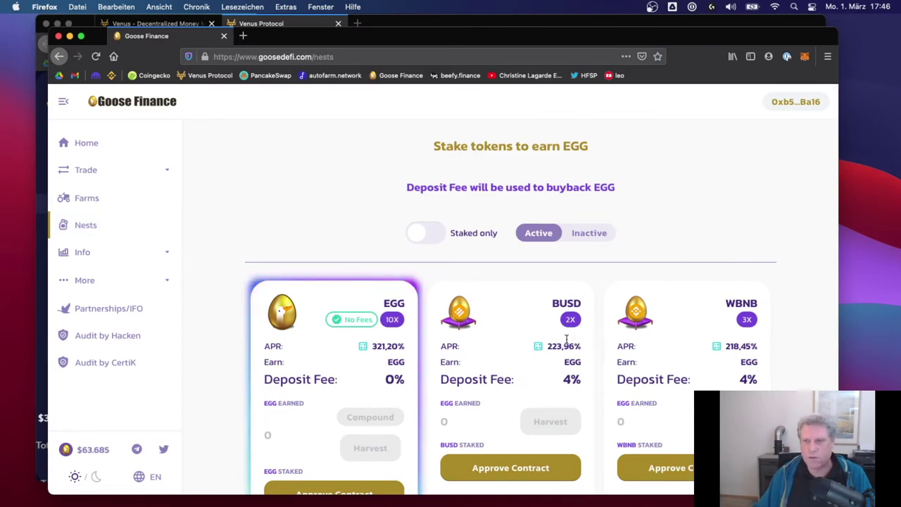
Approve the contract of the BUSD nest and confirm the BUSD spending permission in MetaMask
scroll(567, 340, "down", 2)
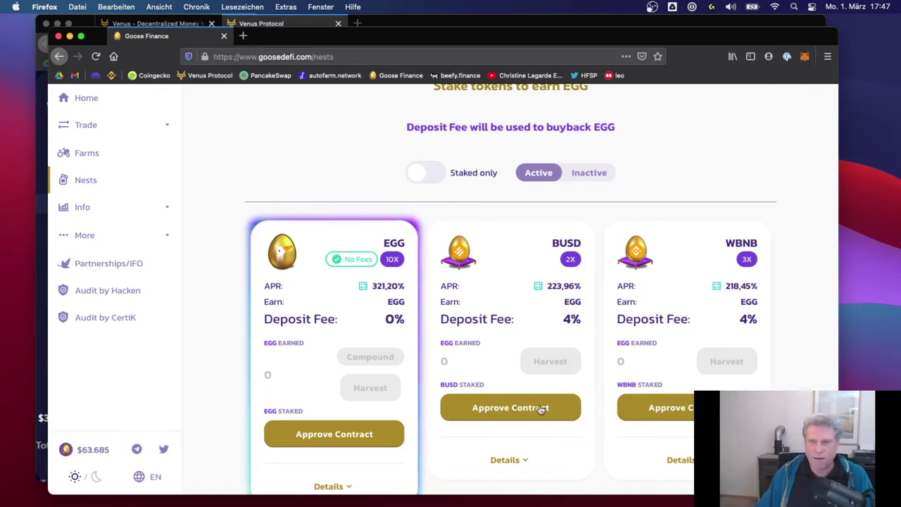
scroll(541, 408, "up", 2)
scroll(540, 409, "down", 4)
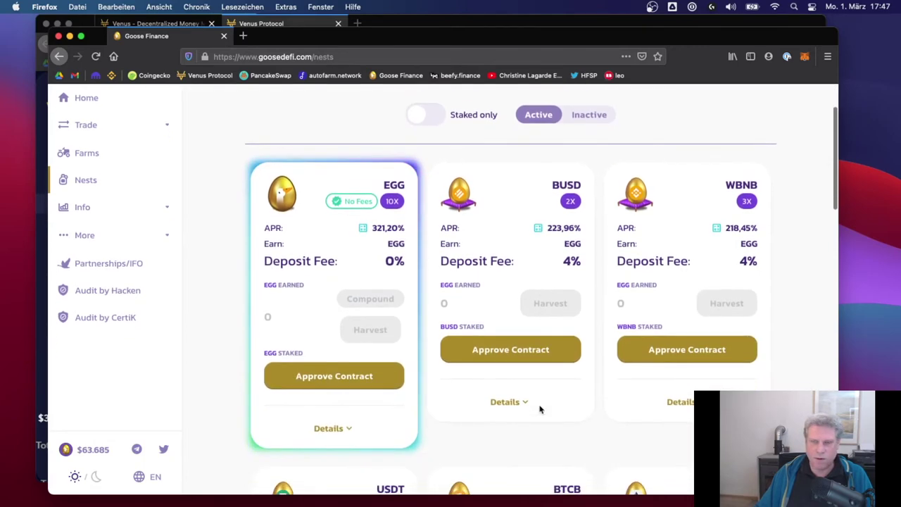
left_click(517, 354)
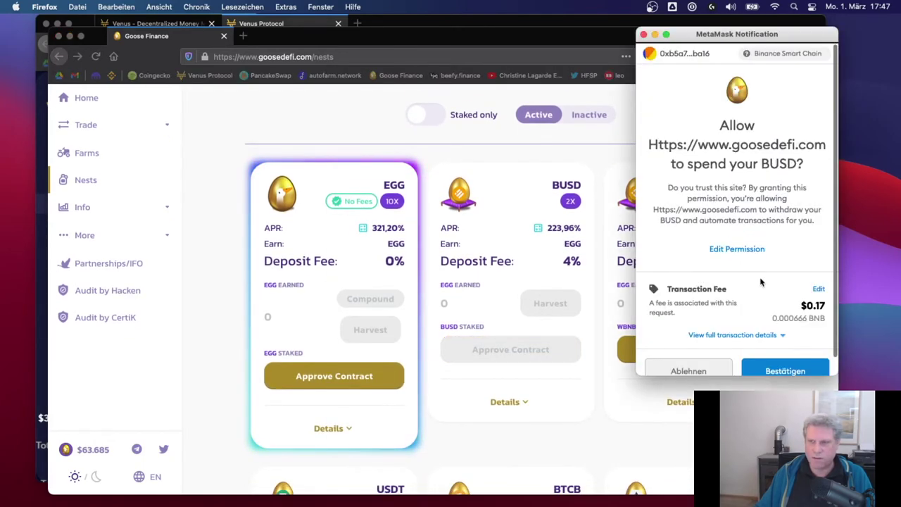
left_click(803, 371)
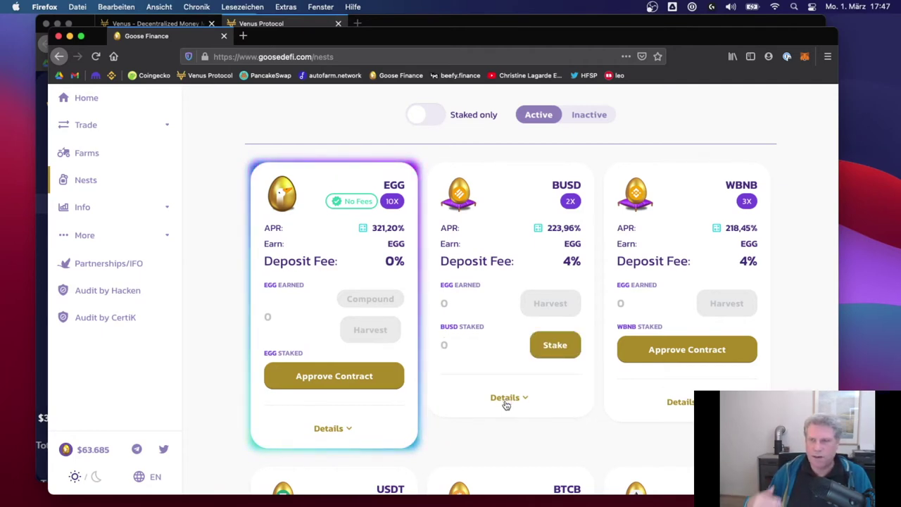
Stake the maximum of 500 BUSD in the BUSD nest and confirm the deposit transaction in MetaMask
left_click(556, 345)
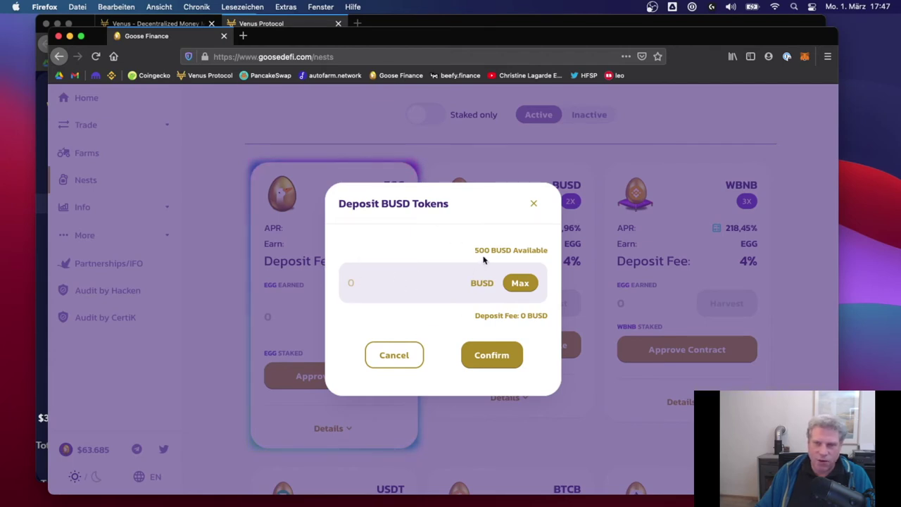
left_click_drag(474, 250, 538, 256)
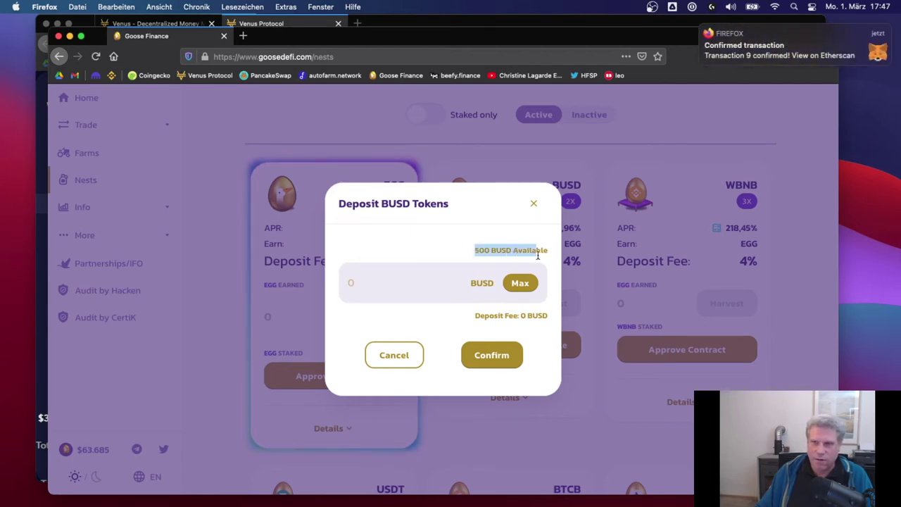
left_click(490, 245)
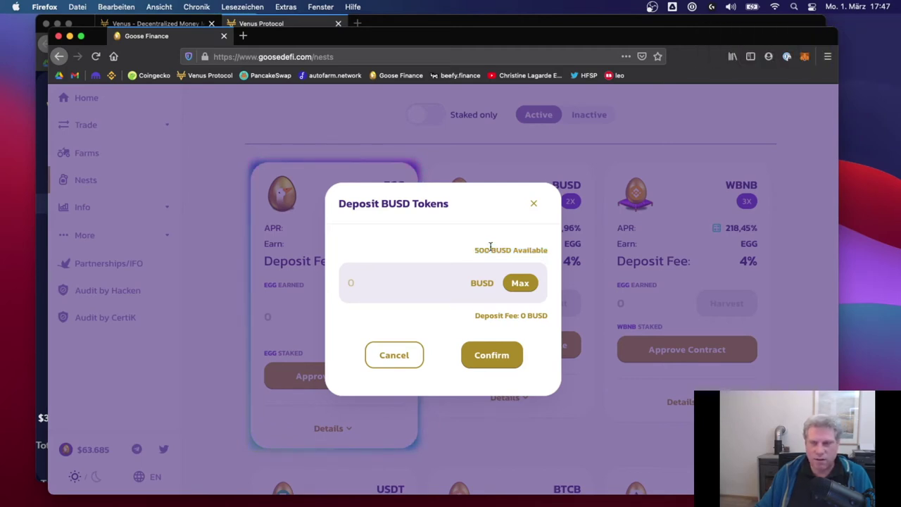
left_click(519, 288)
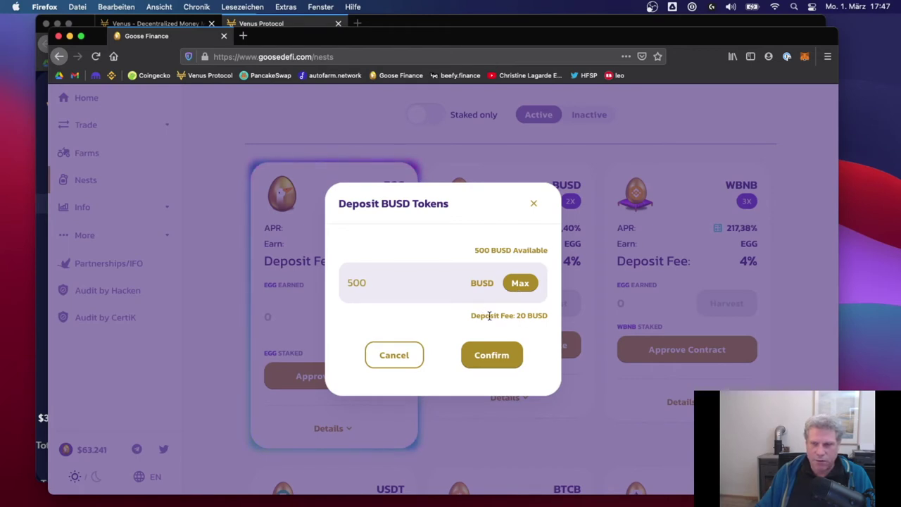
left_click_drag(520, 318, 537, 317)
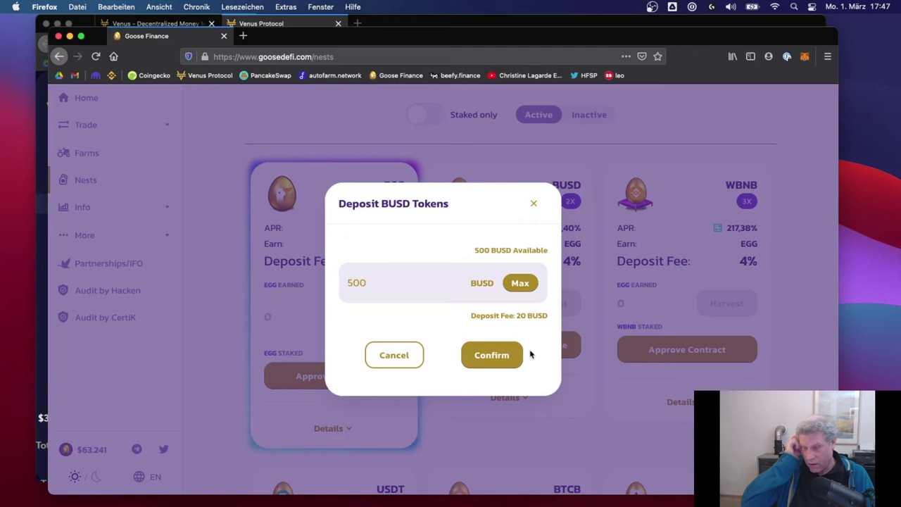
left_click(493, 356)
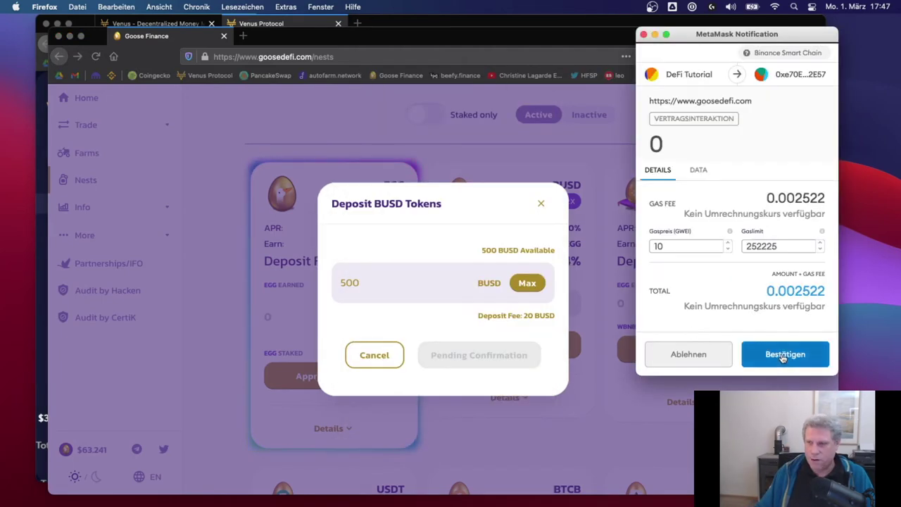
left_click(784, 354)
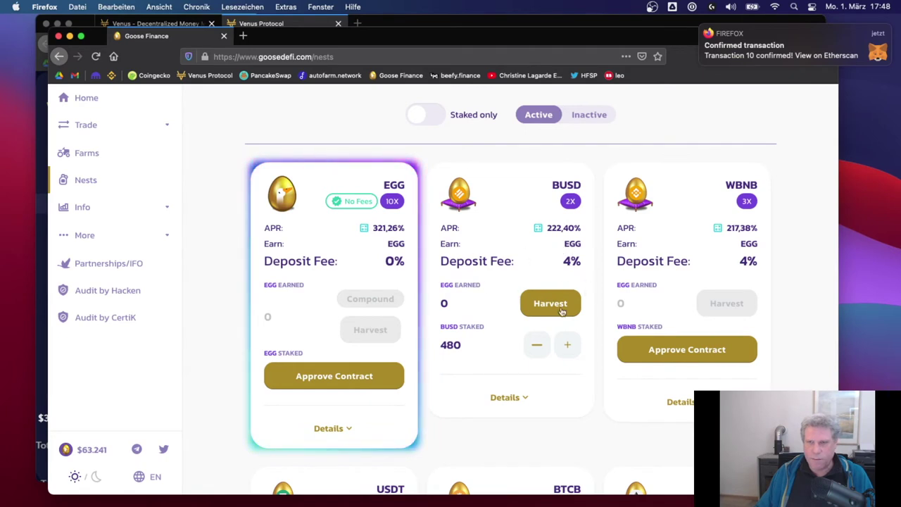
Examine the earned EGG and the staked BUSD amount of the BUSD nest
left_click_drag(442, 299, 455, 308)
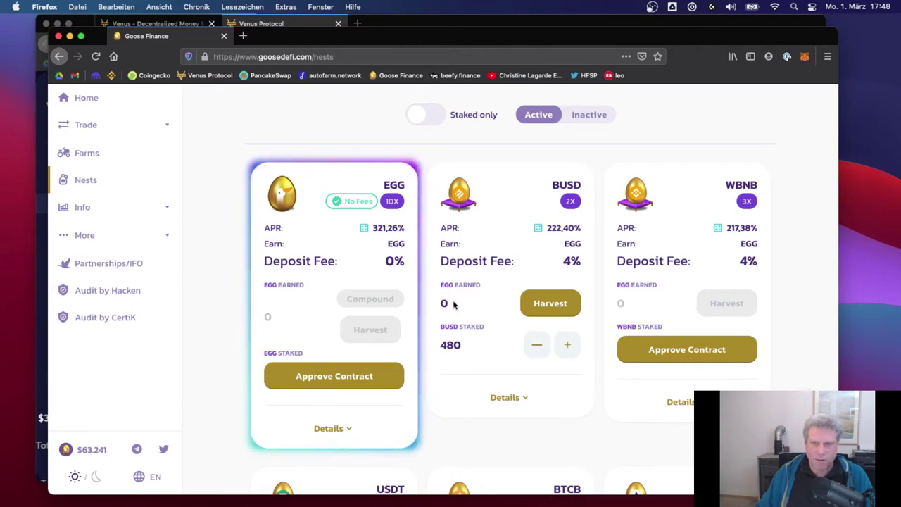
double_click(447, 345)
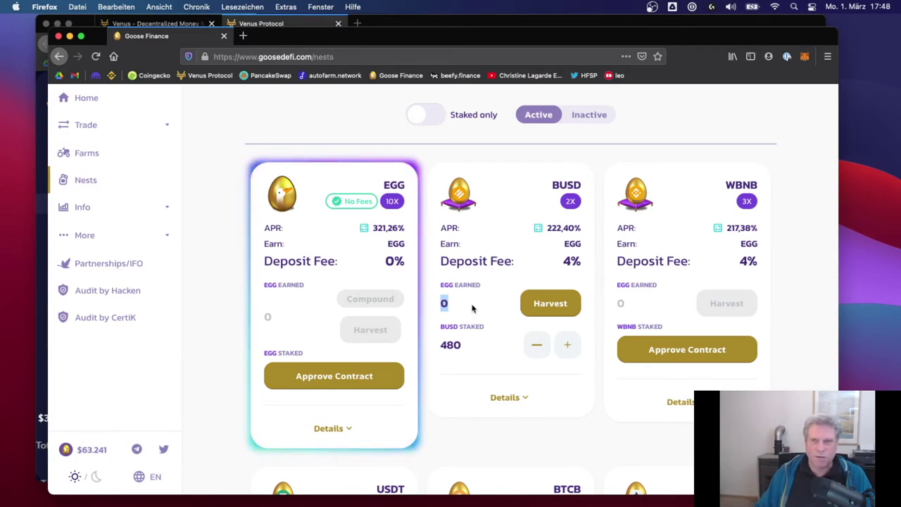
scroll(473, 307, "up", 3)
scroll(473, 308, "down", 5)
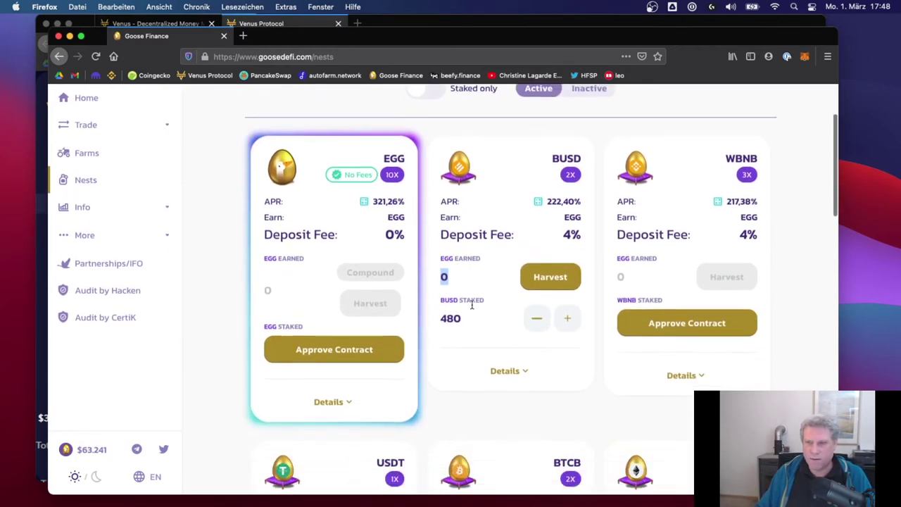
scroll(473, 308, "up", 4)
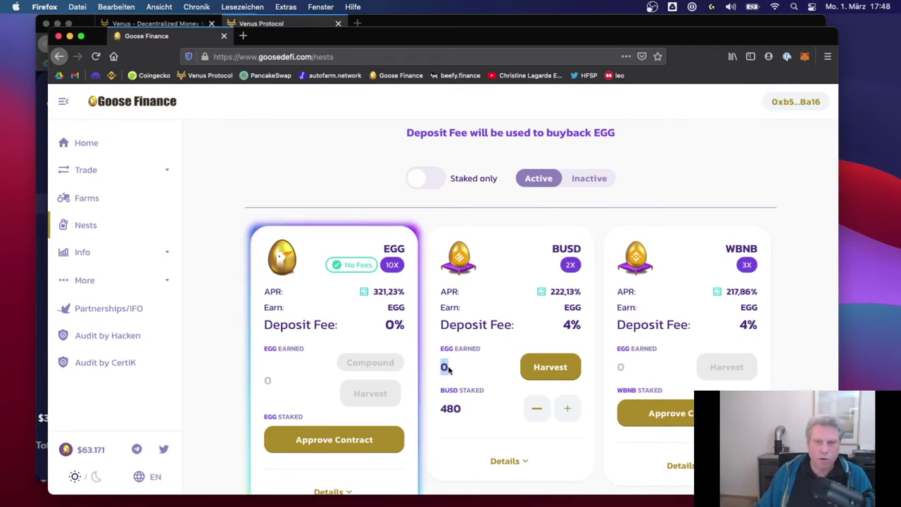
left_click(451, 370)
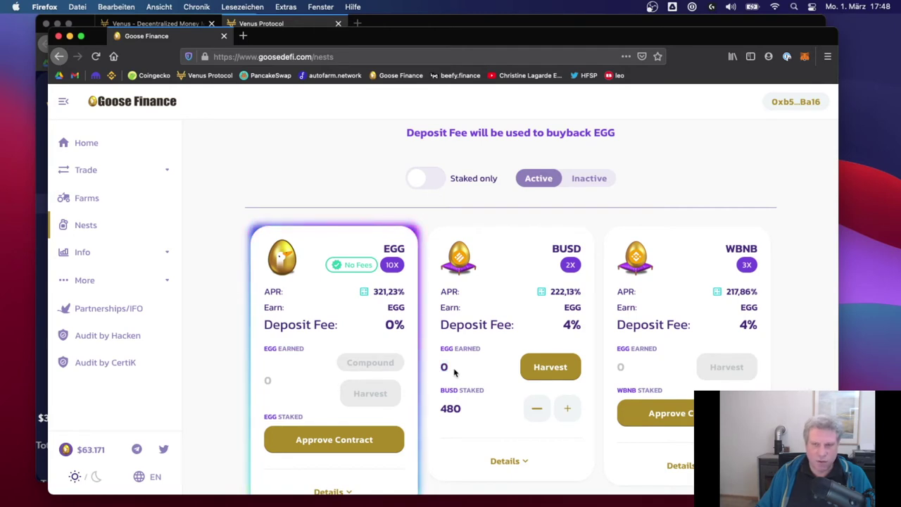
scroll(451, 371, "down", 3)
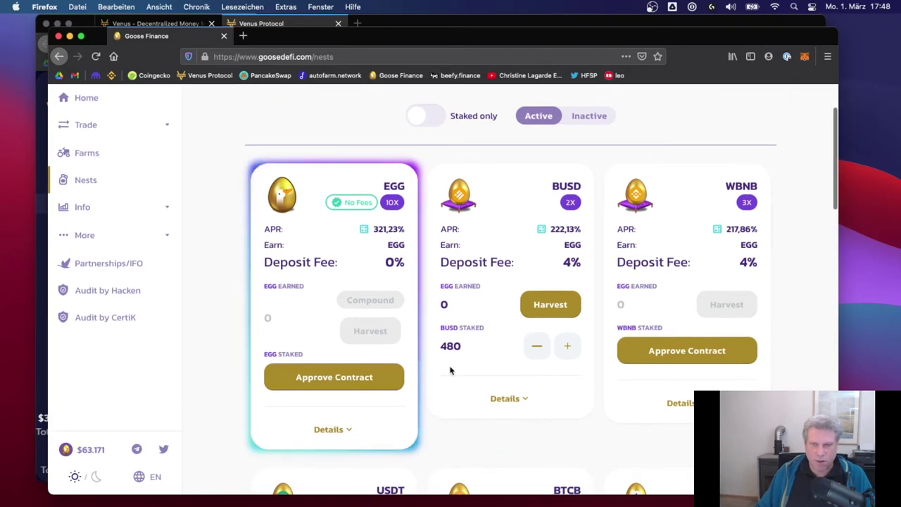
scroll(456, 326, "up", 2)
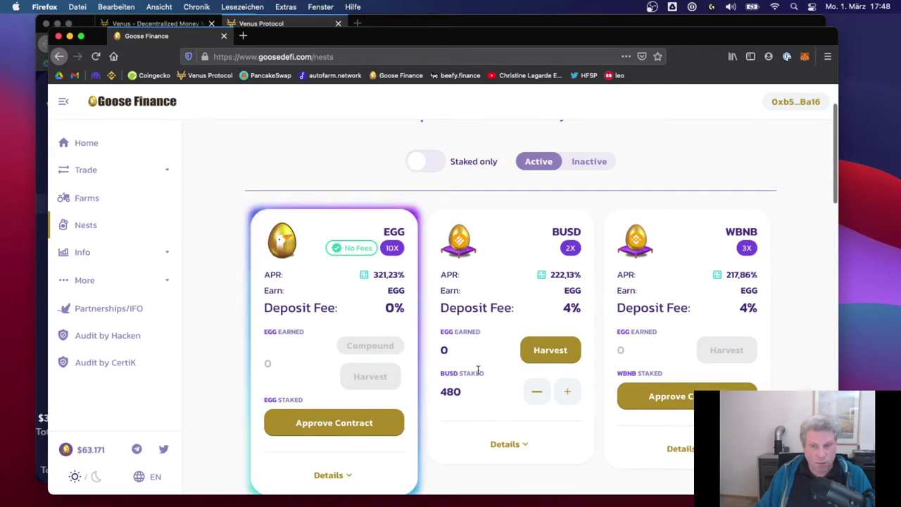
Inspect the withdrawal dialog of the BUSD nest with the maximum of 480 BUSD filled in, and cancel it
left_click(531, 394)
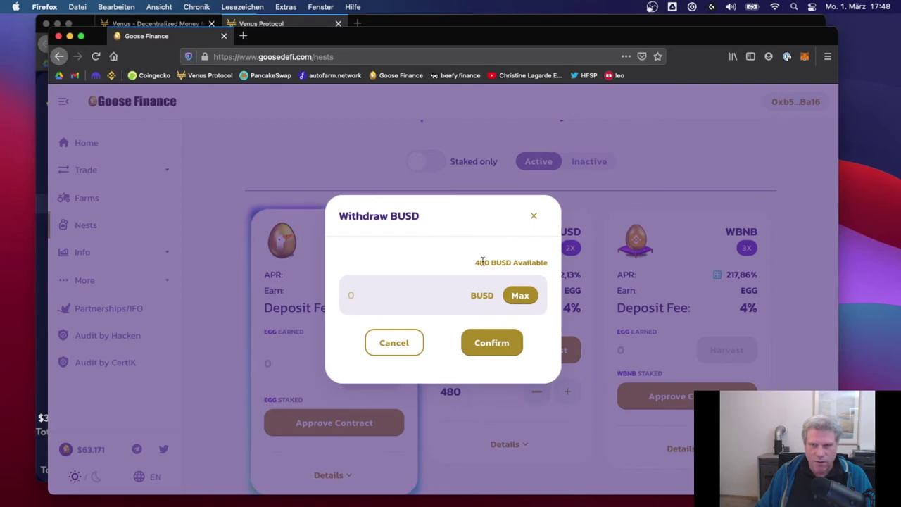
left_click_drag(477, 262, 502, 262)
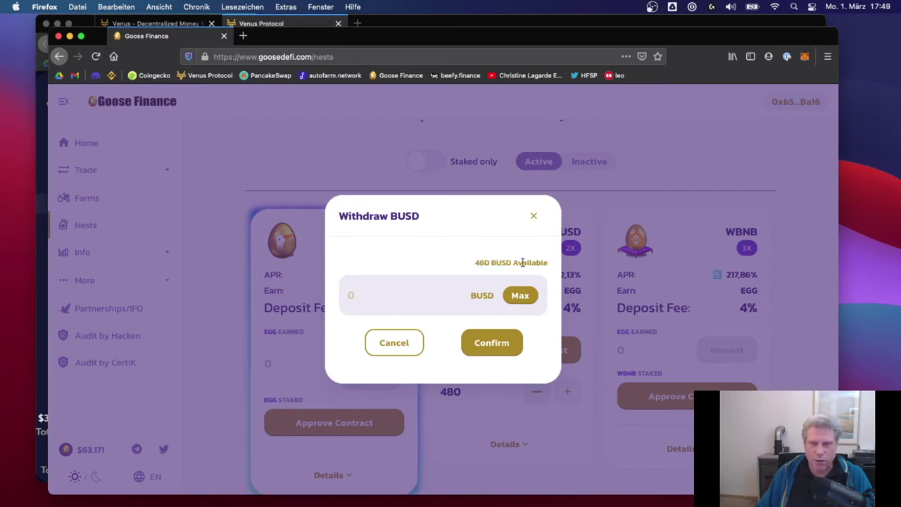
double_click(522, 262)
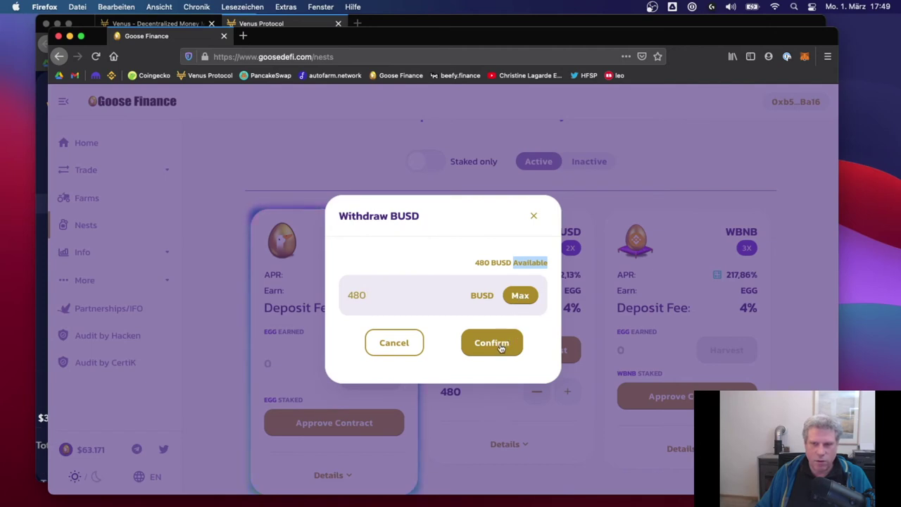
left_click(399, 347)
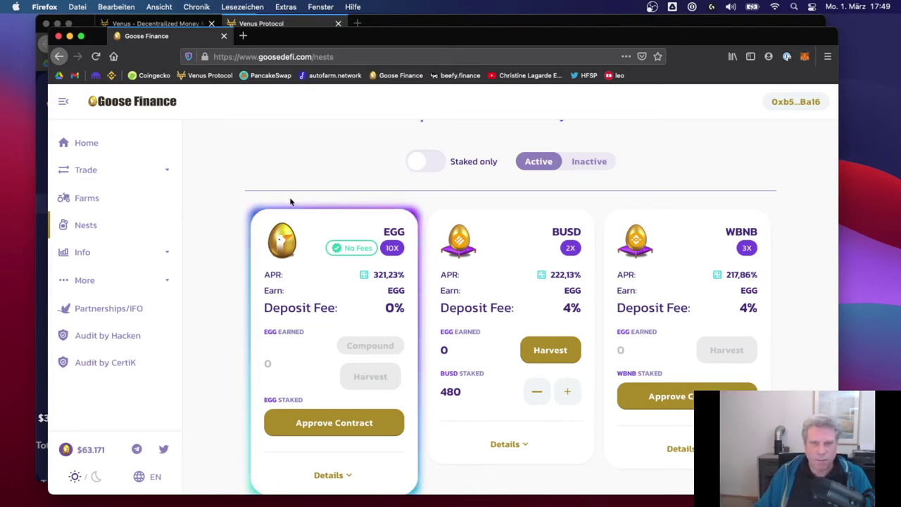
Compare the APR, multiplier and fees of the EGG nest with those of the BUSD nest
scroll(298, 298, "down", 3)
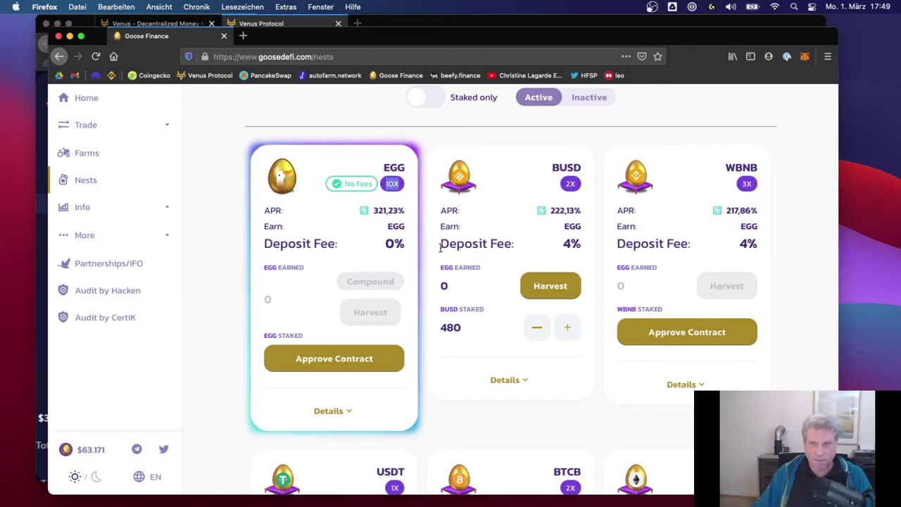
left_click_drag(374, 210, 412, 216)
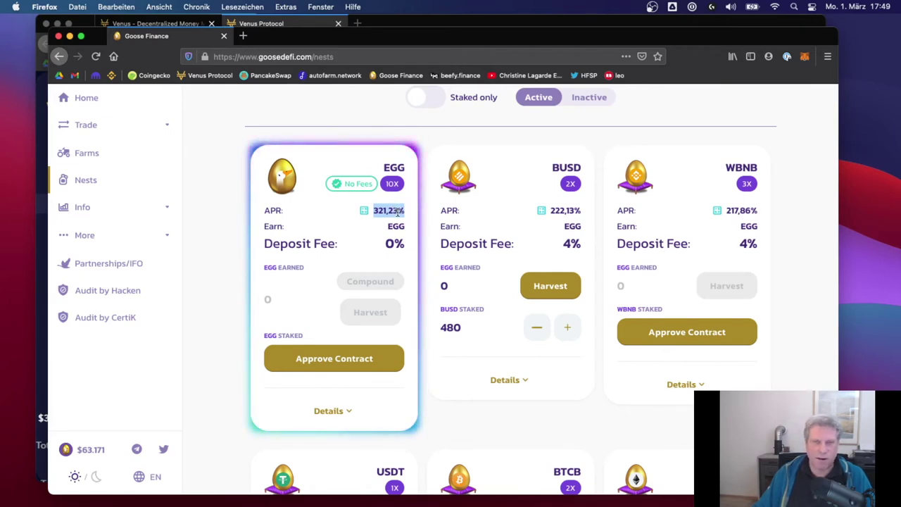
left_click(355, 184)
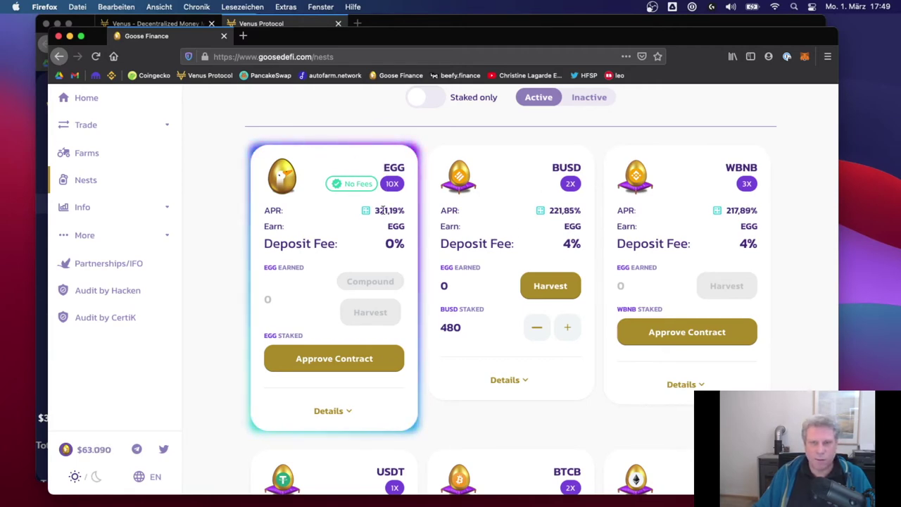
left_click_drag(376, 209, 402, 210)
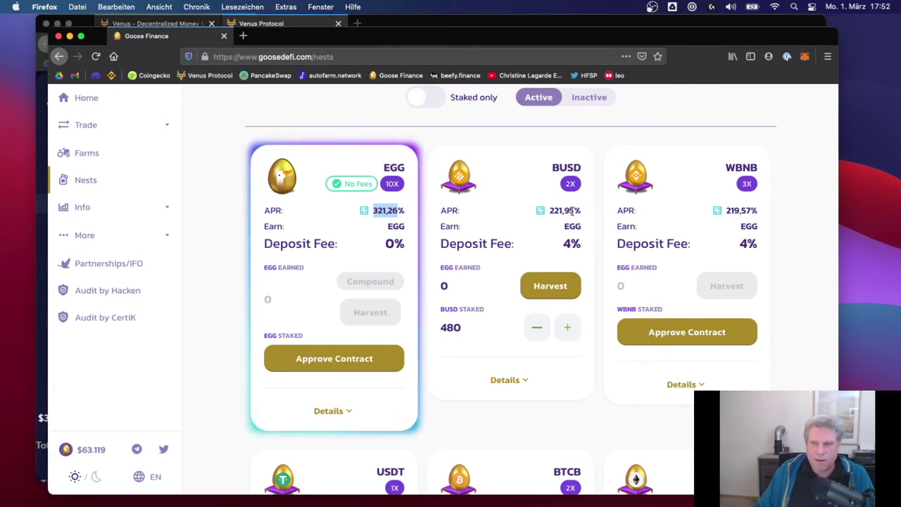
left_click(431, 230)
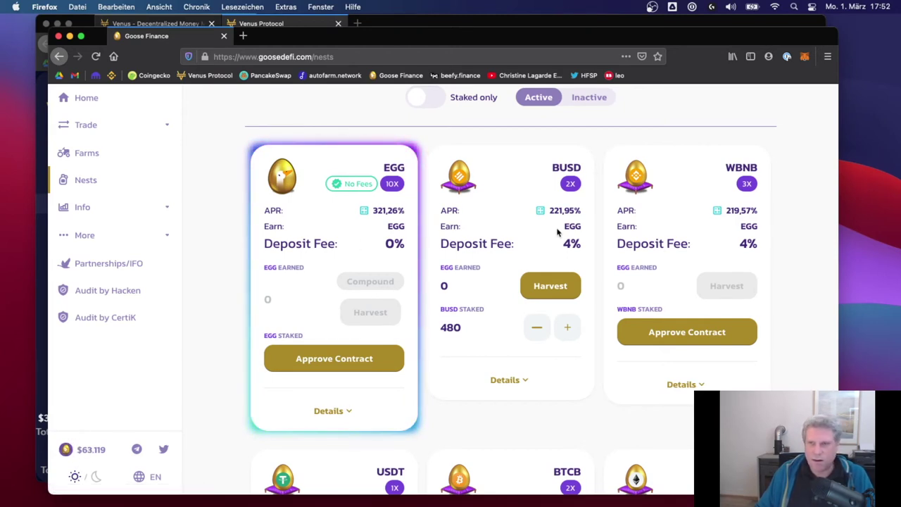
Check the farms and staking overview on the Goose Finance home page and return to the Nests page
scroll(557, 231, "up", 3)
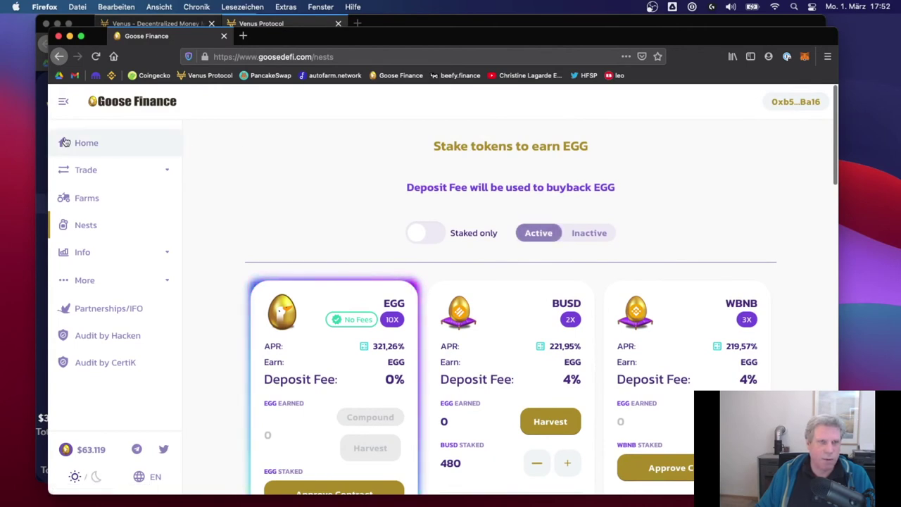
left_click(87, 142)
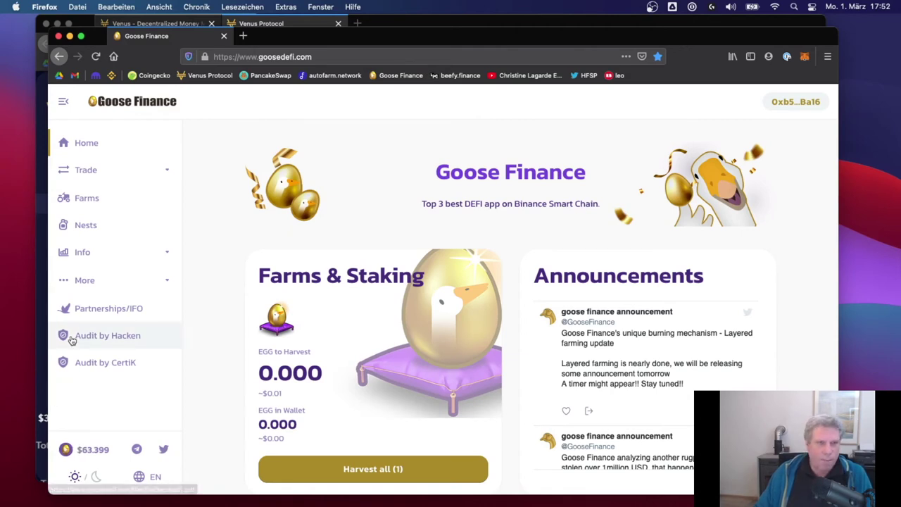
left_click(107, 225)
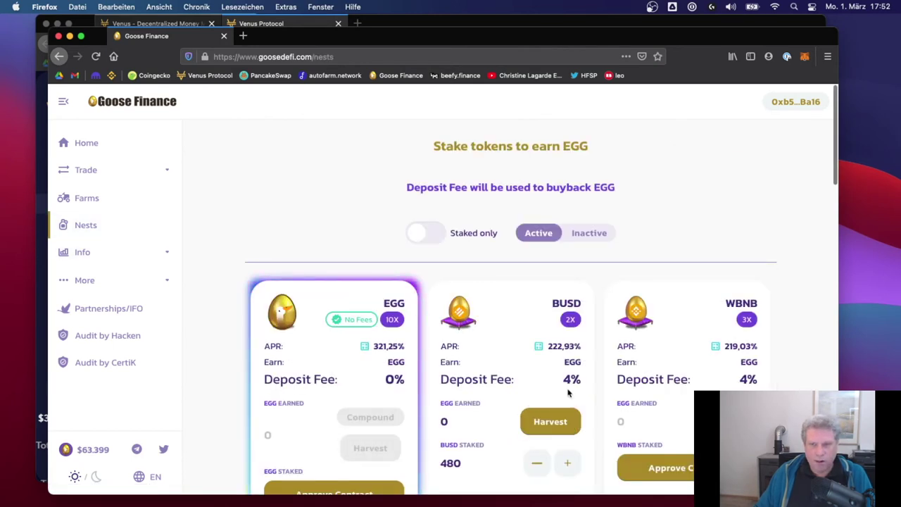